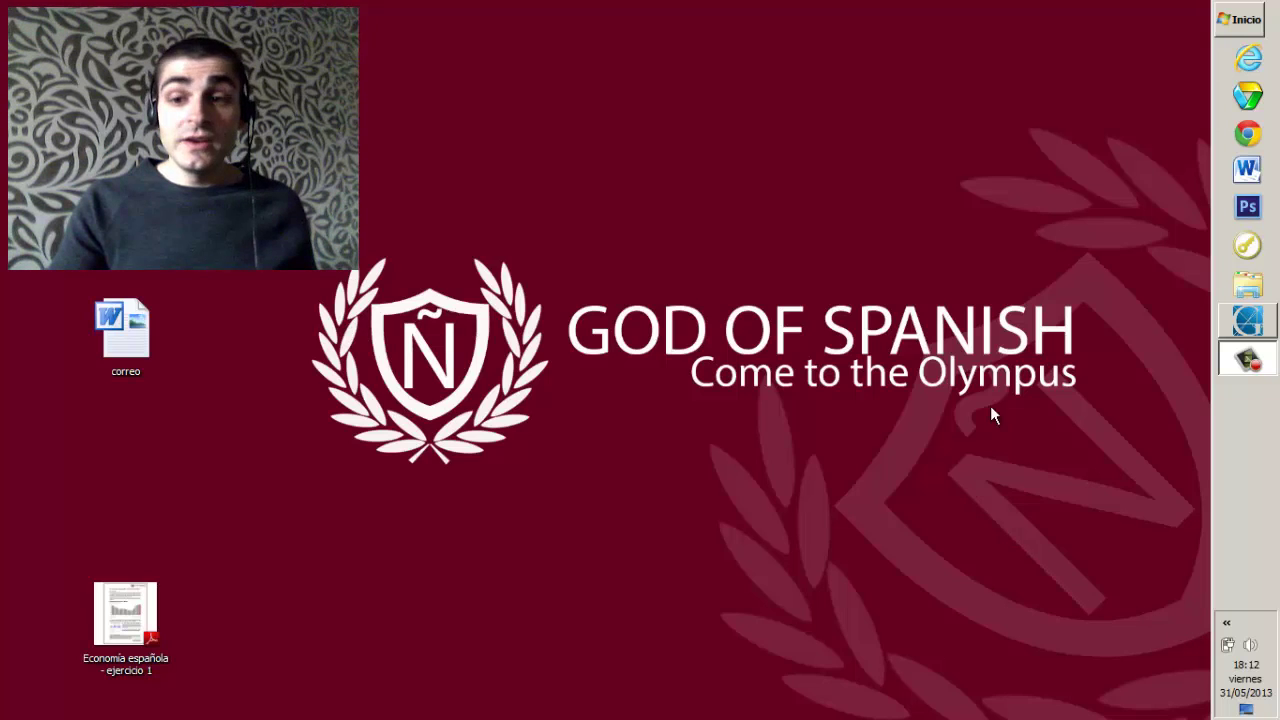
Step: Search for osk and launch the on-screen keyboard
{"action": "left_click", "coordinate": [1228, 22]}
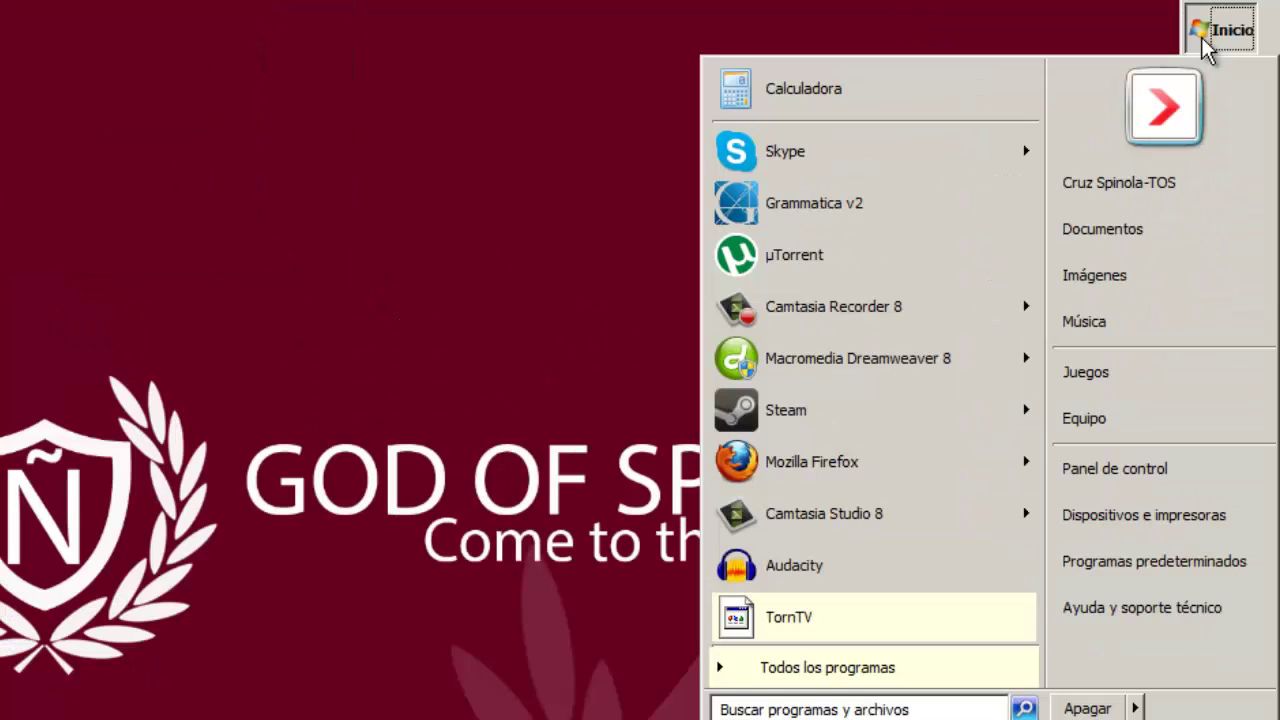
{"action": "type", "text": "osk"}
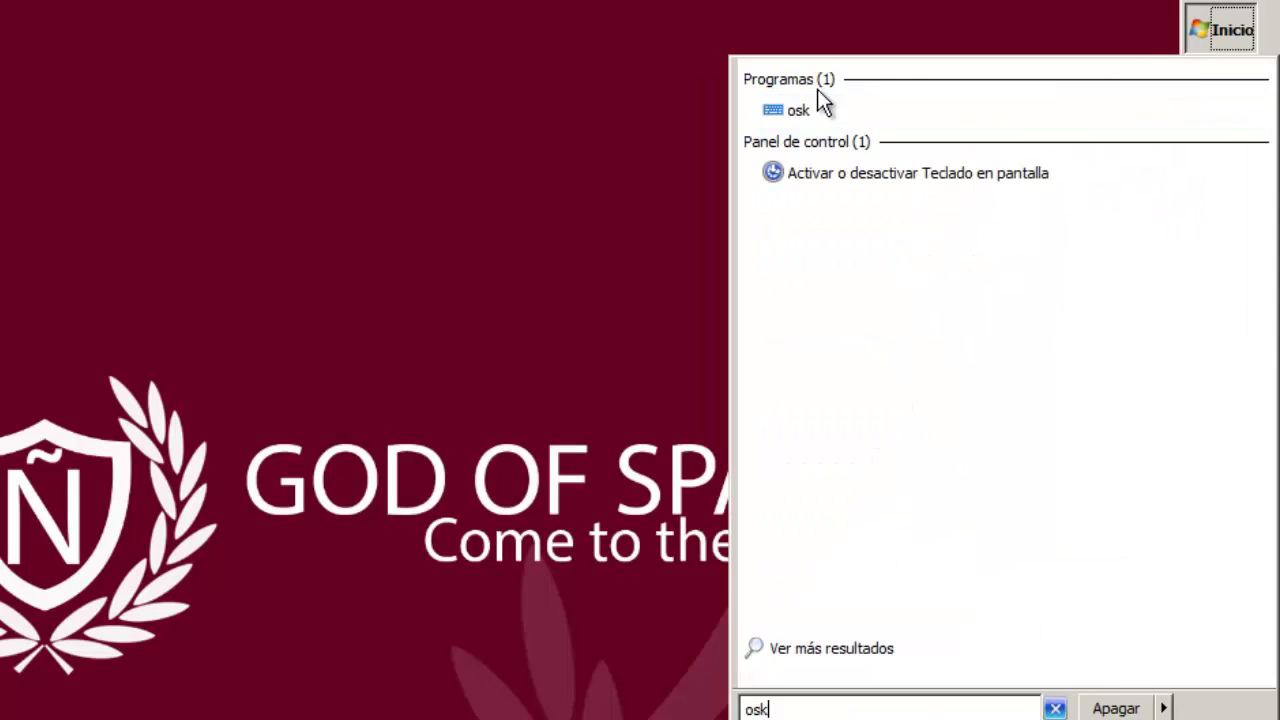
{"action": "left_click", "coordinate": [803, 110]}
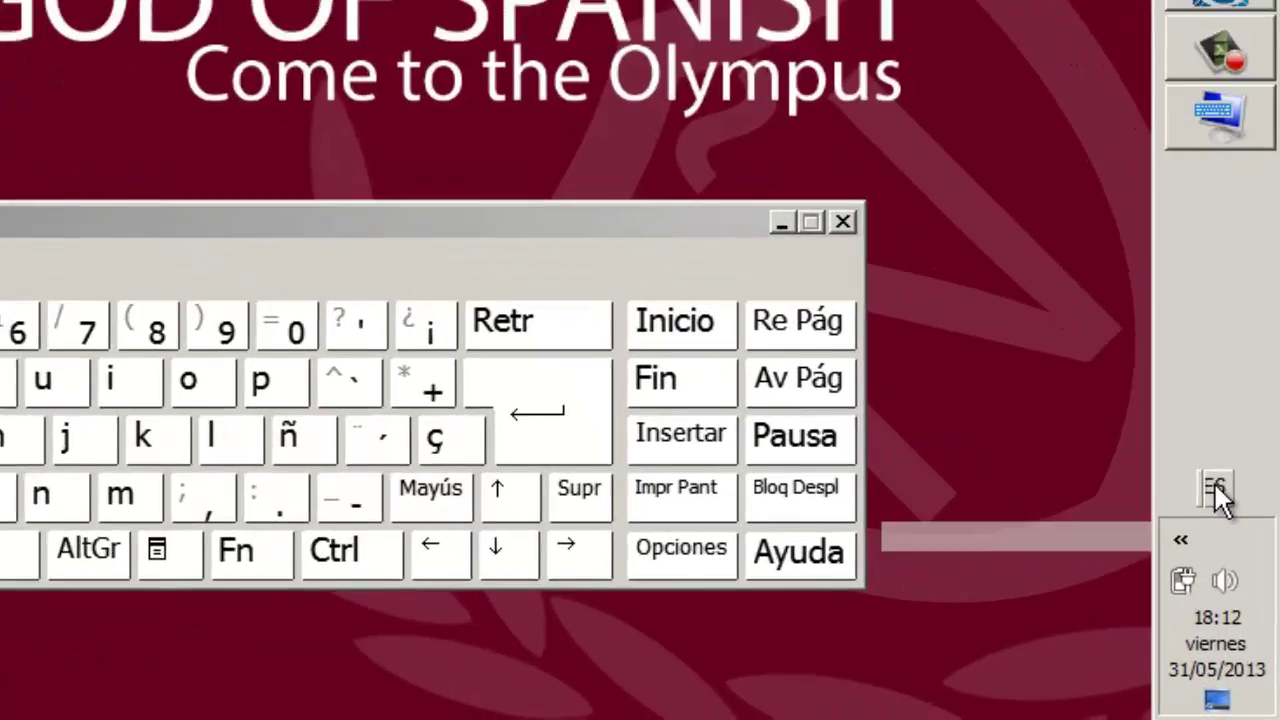
Step: View the input languages available in the taskbar's language indicator, and close the on-screen keyboard
{"action": "left_click", "coordinate": [1246, 596]}
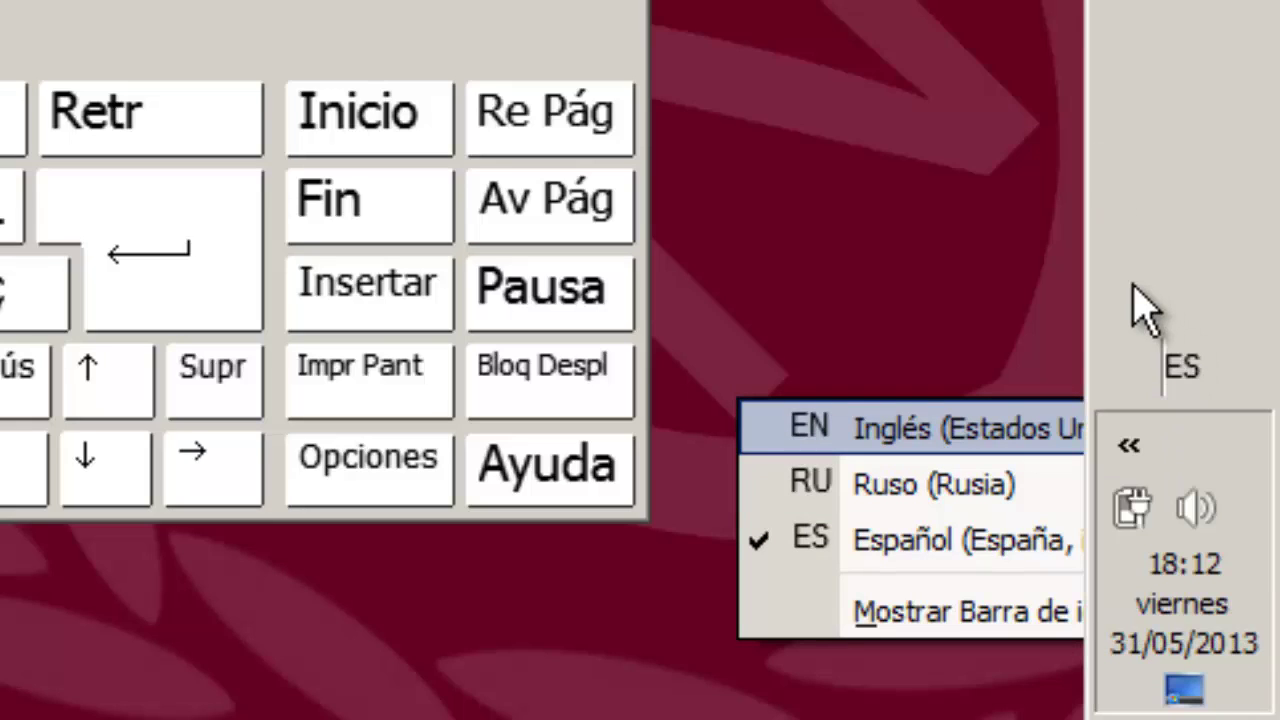
{"action": "key", "text": "Escape"}
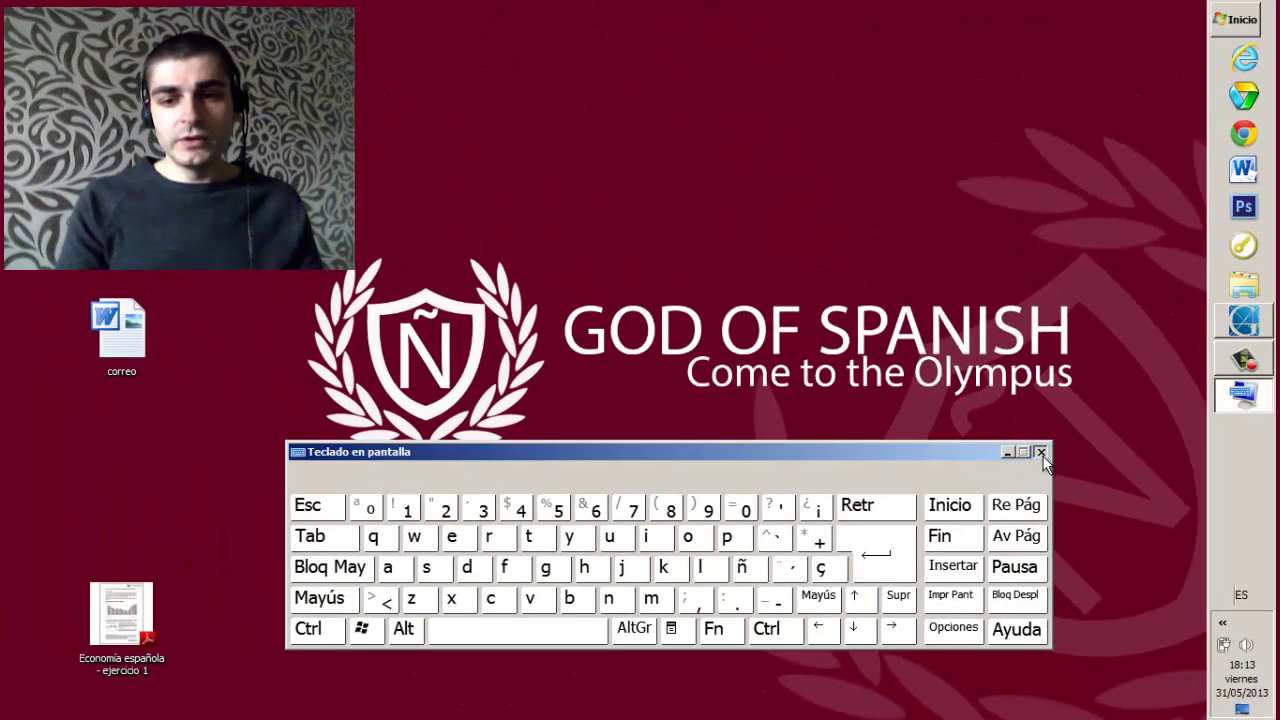
{"action": "left_click", "coordinate": [1040, 452]}
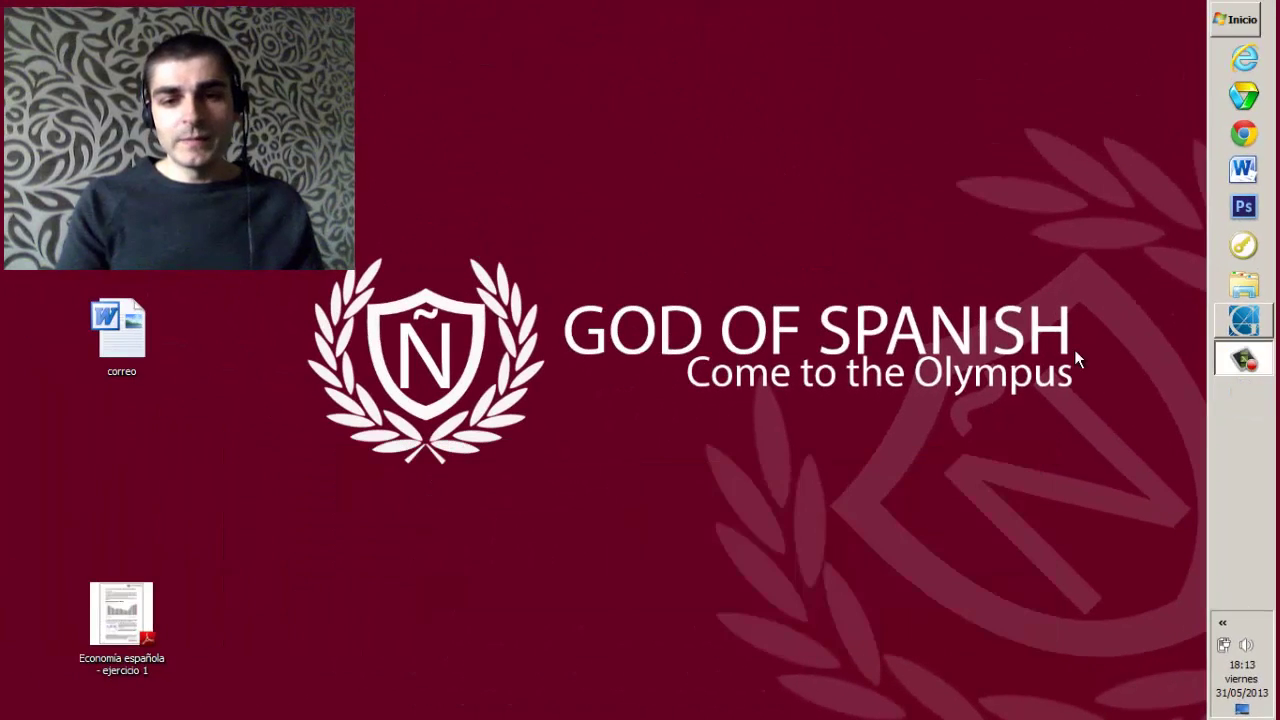
Step: Open the Control Panel settings for changing keyboards and review the installed input languages and their keyboards
{"action": "left_click", "coordinate": [1227, 24]}
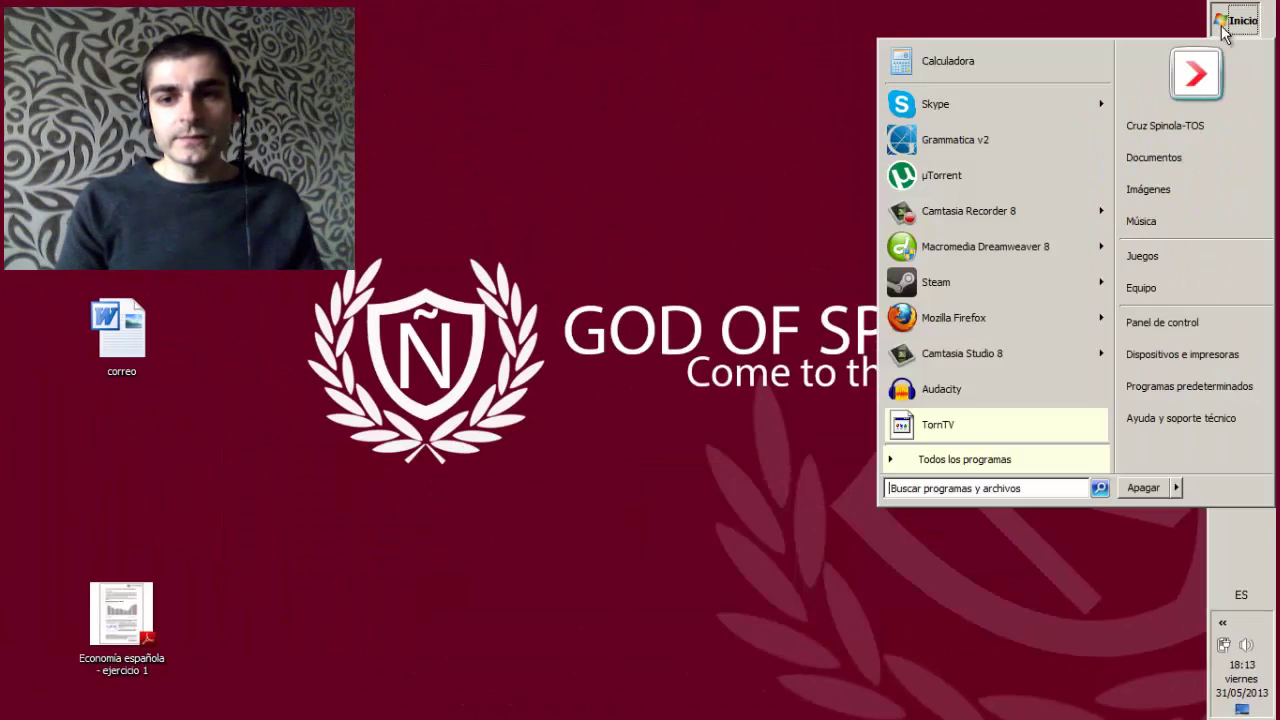
{"action": "left_click", "coordinate": [1173, 322]}
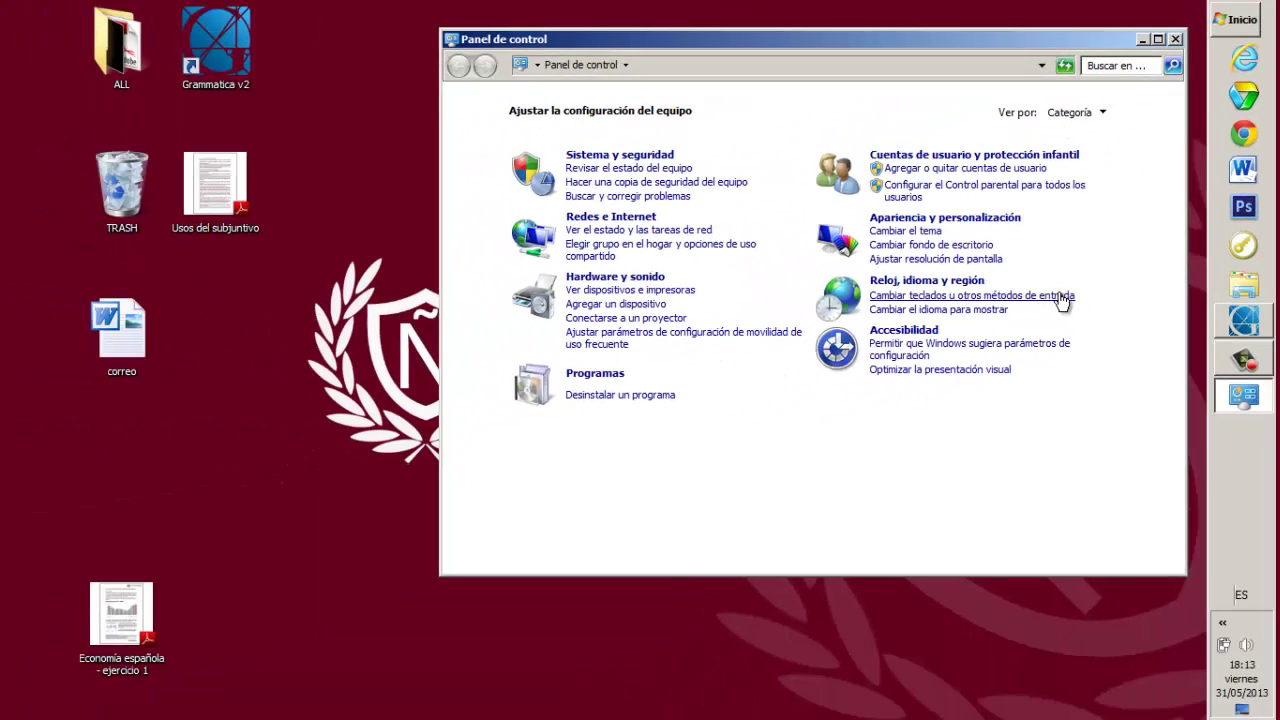
{"action": "left_click", "coordinate": [1038, 293]}
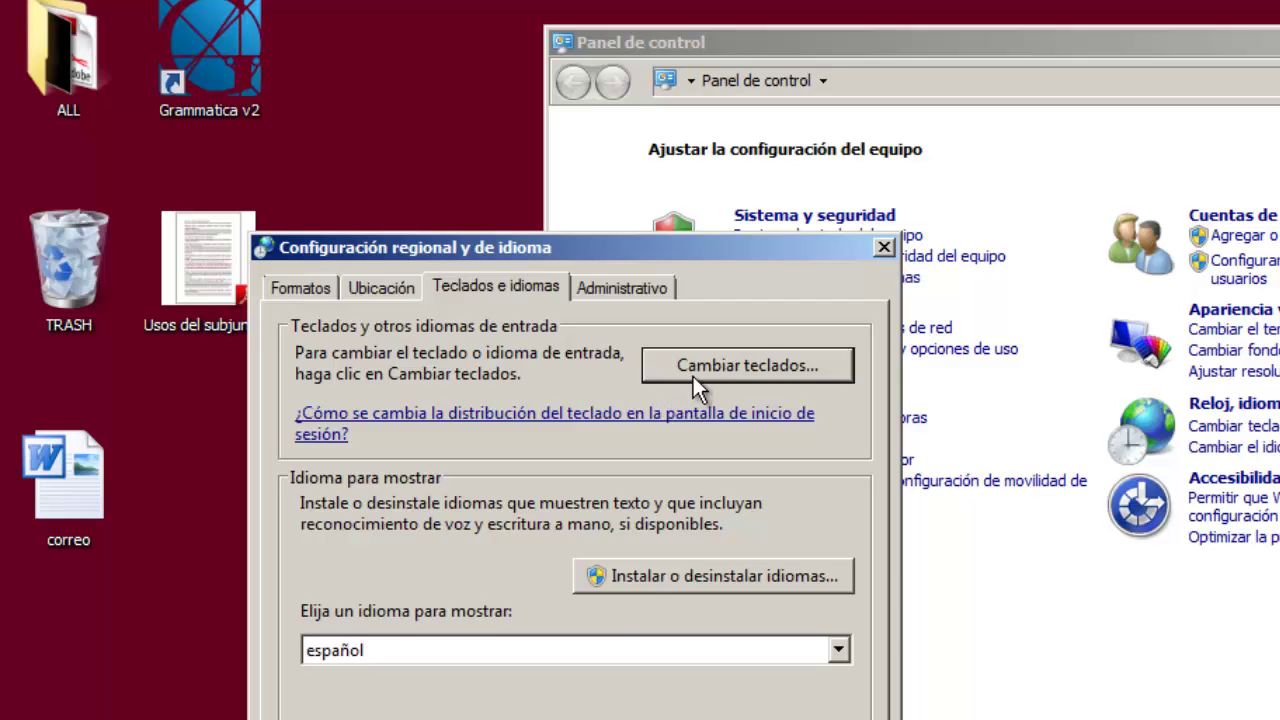
{"action": "left_click", "coordinate": [693, 378]}
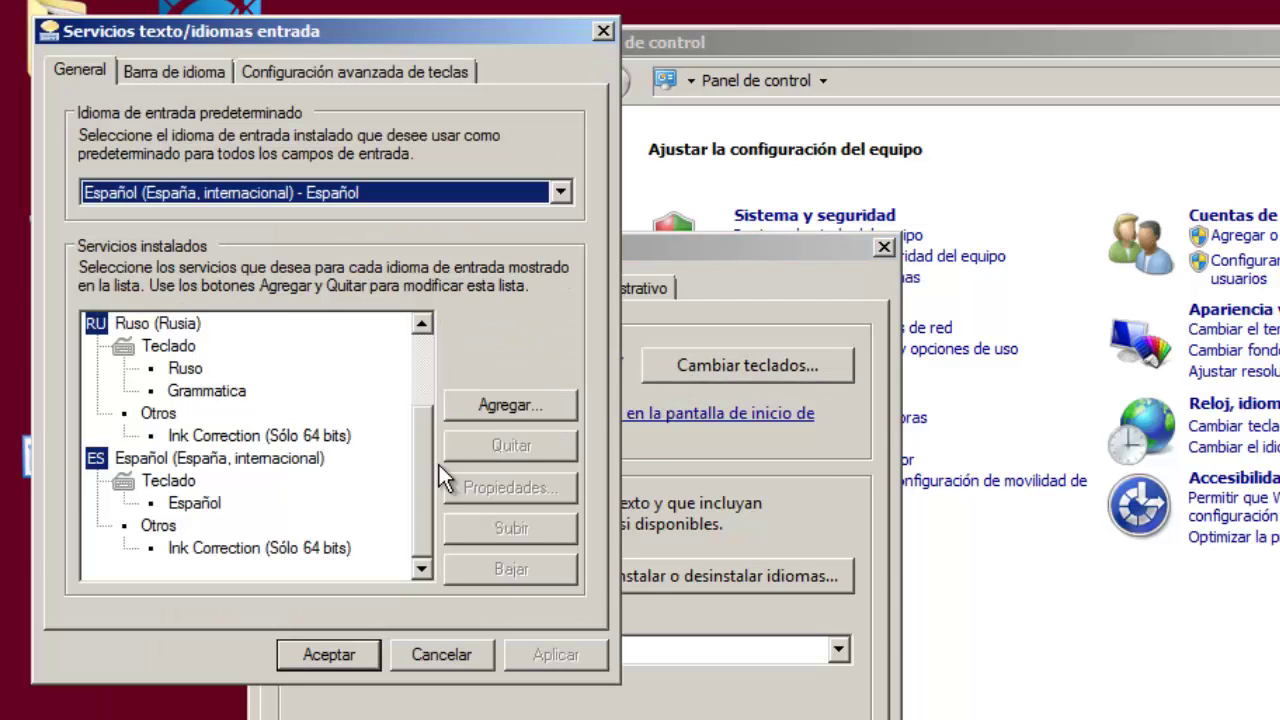
{"action": "left_click_drag", "start_coordinate": [418, 500], "coordinate": [415, 545]}
{"action": "left_click_drag", "start_coordinate": [415, 535], "coordinate": [423, 425]}
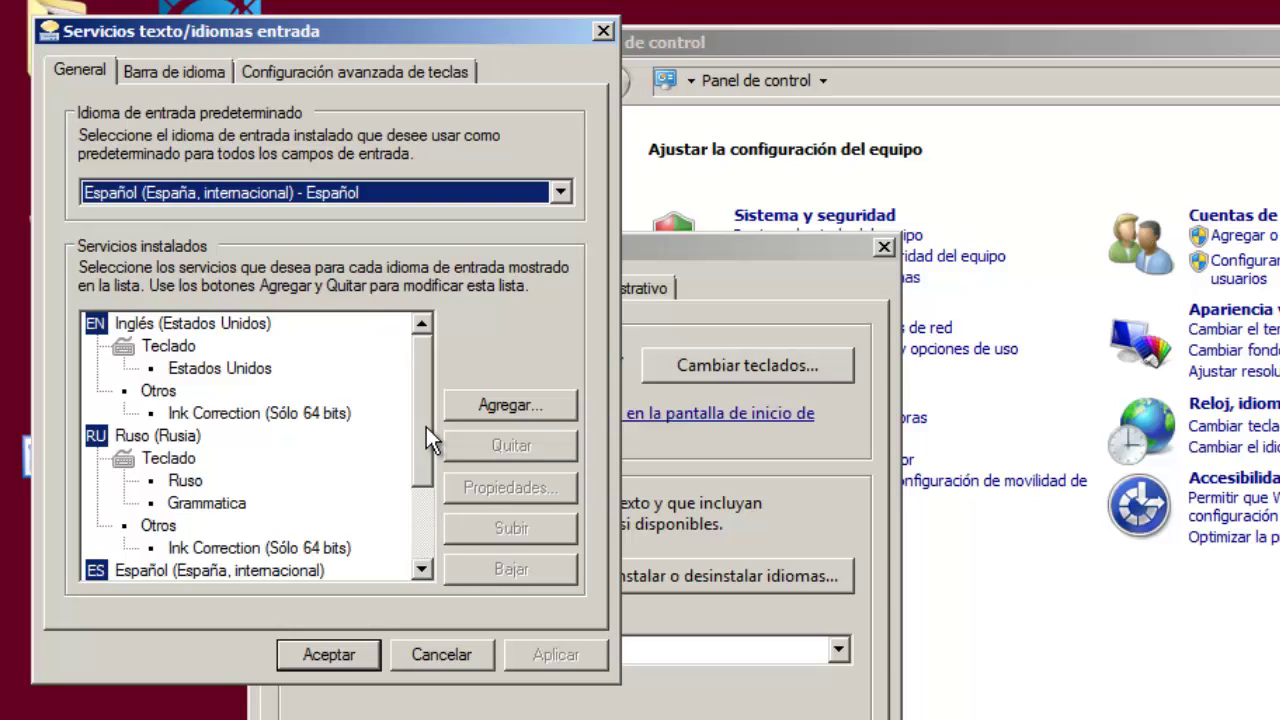
Step: Examine the keyboards offered for Español (España, internacional) among the languages that can be added, trying the Estados Unidos option on and off
{"action": "left_click", "coordinate": [506, 404]}
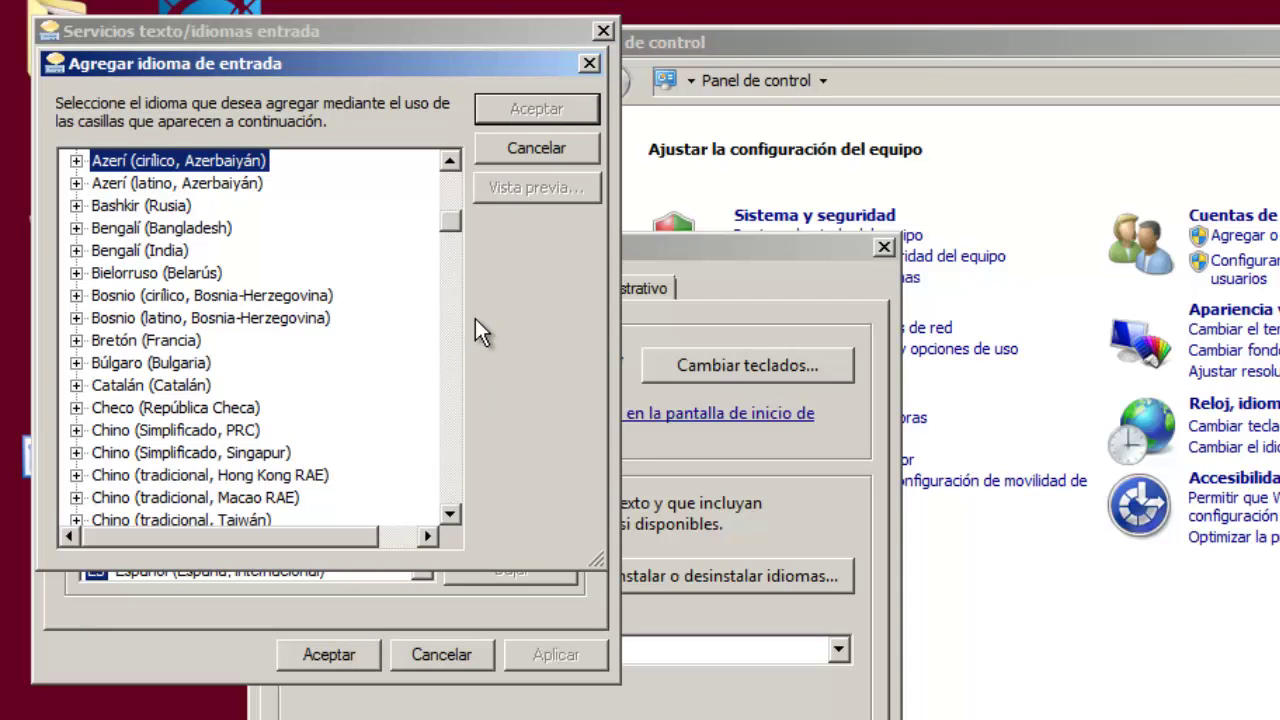
{"action": "left_click_drag", "start_coordinate": [451, 228], "coordinate": [451, 261]}
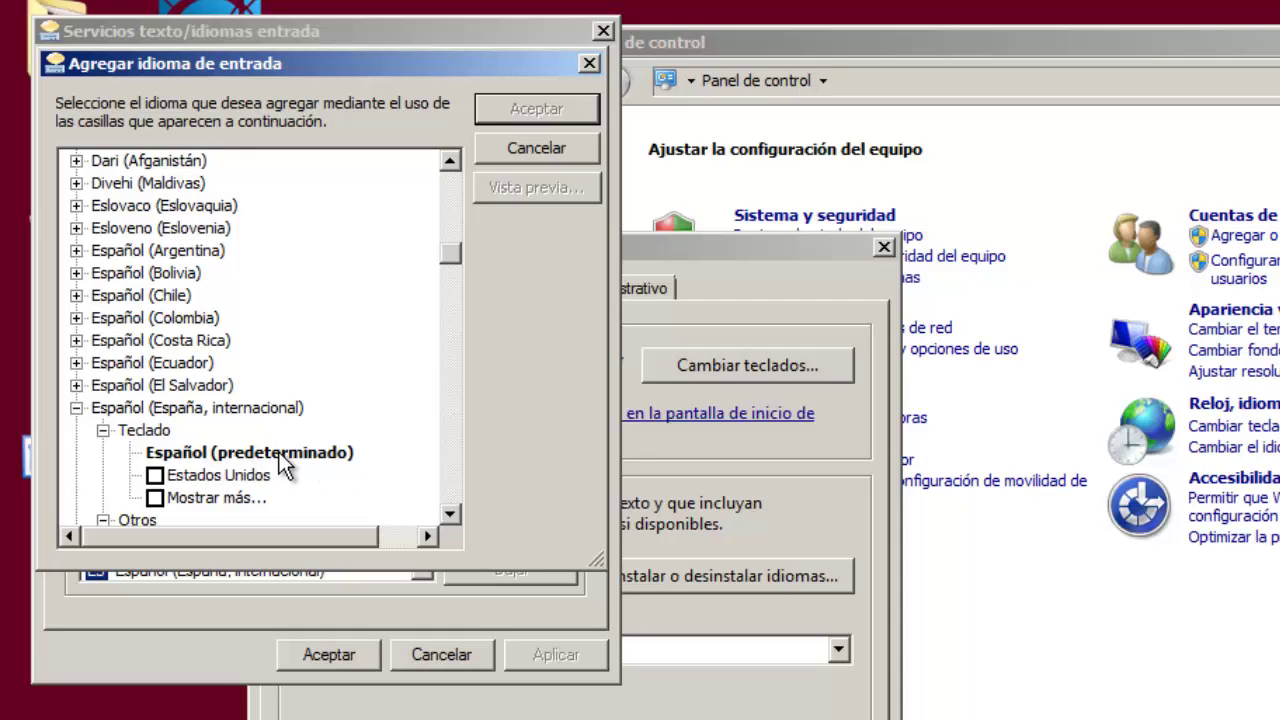
{"action": "left_click", "coordinate": [76, 408]}
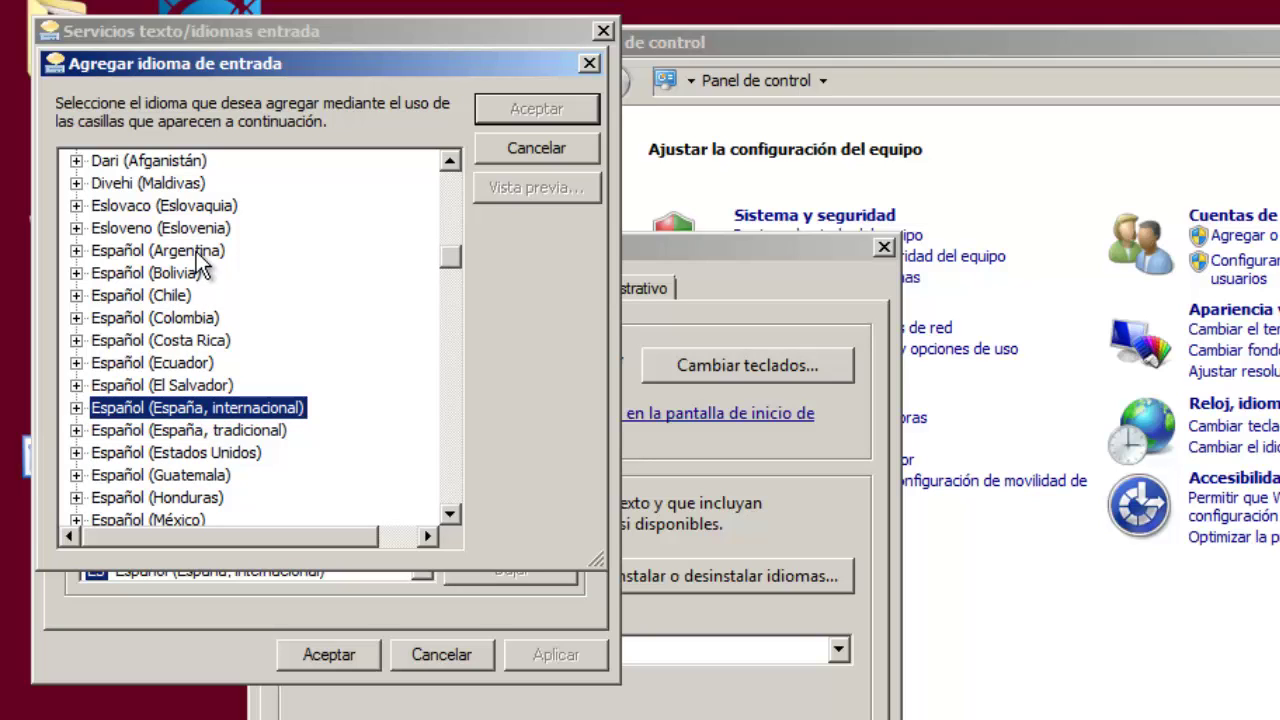
{"action": "left_click", "coordinate": [76, 408]}
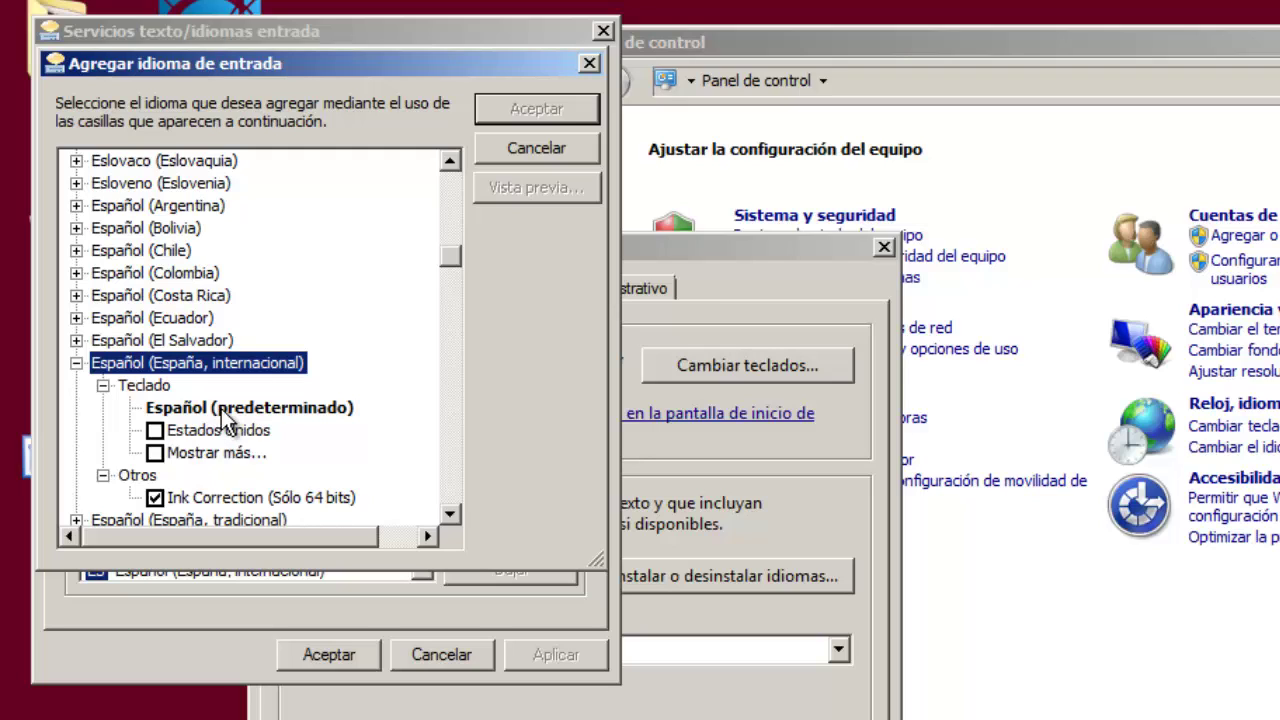
{"action": "left_click", "coordinate": [153, 434]}
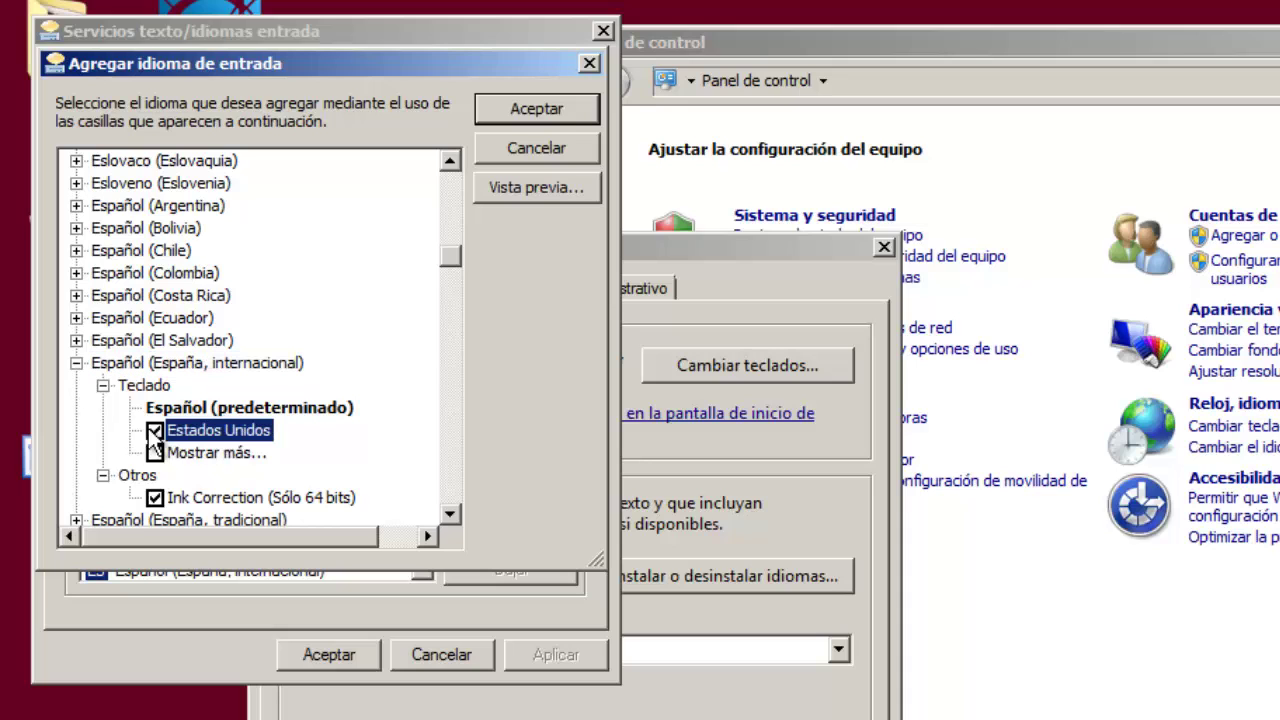
{"action": "left_click", "coordinate": [153, 432]}
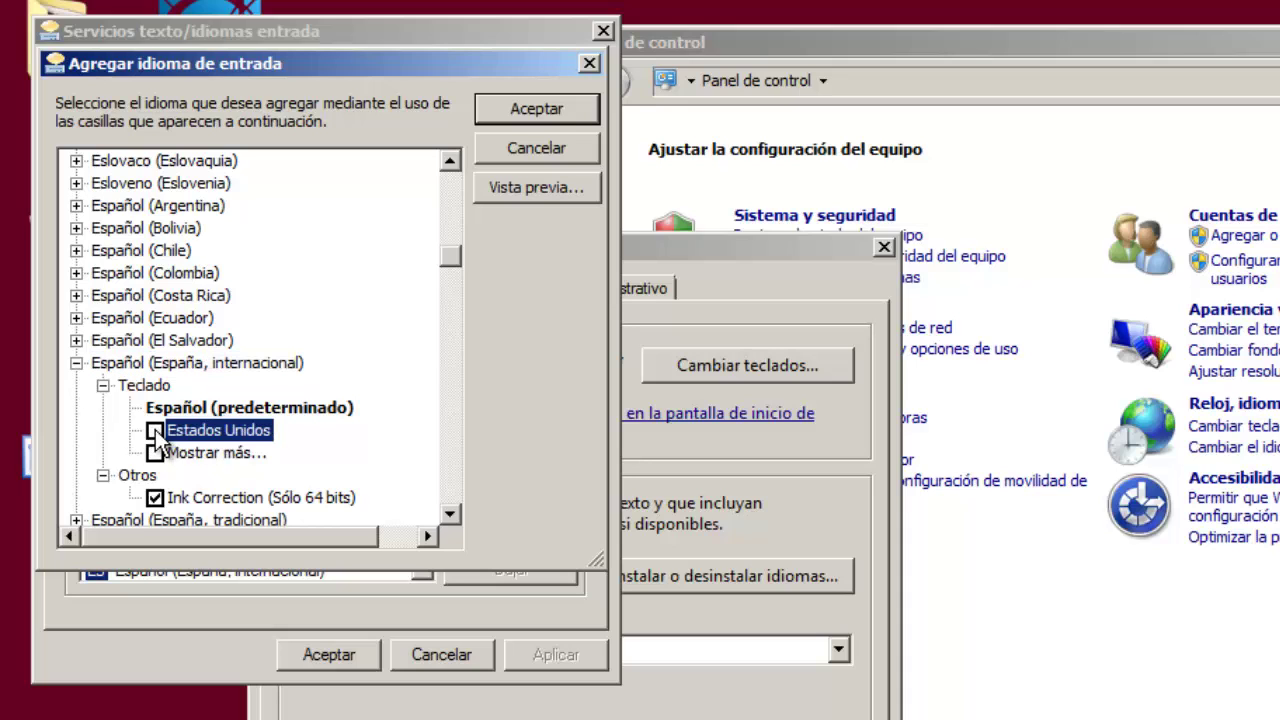
{"action": "left_click", "coordinate": [540, 118]}
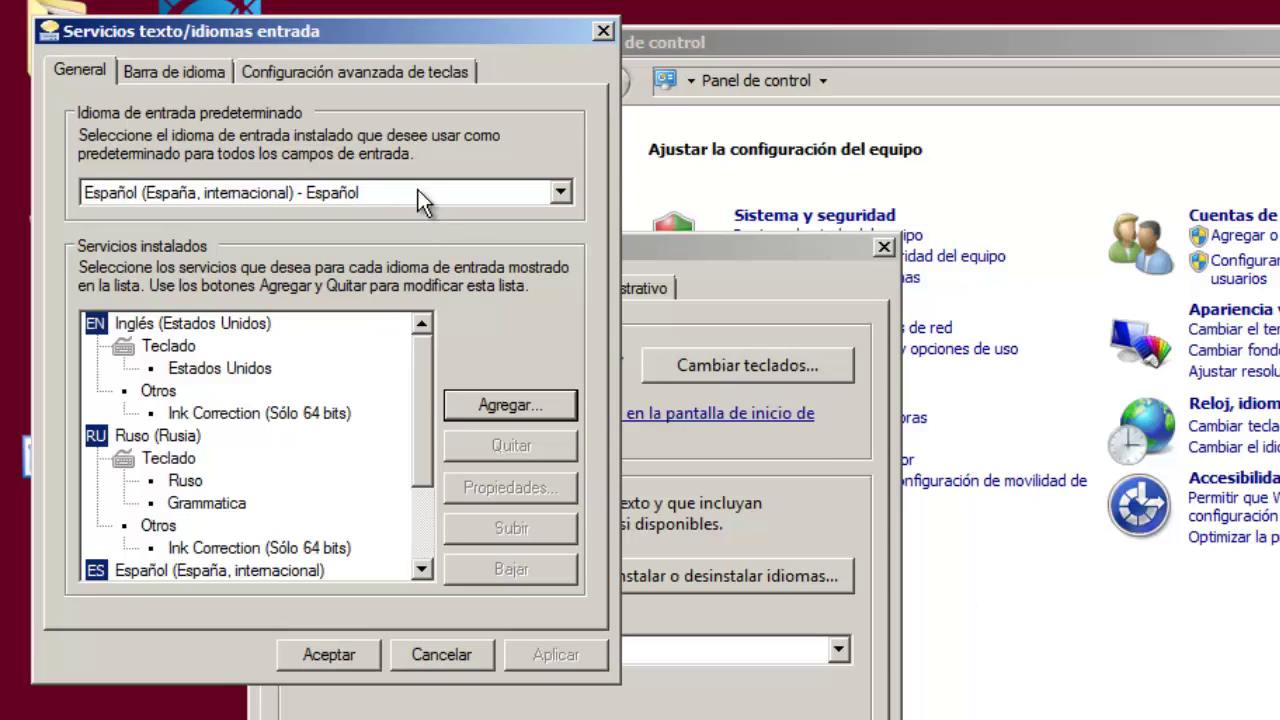
Step: Set the language bar to float on the desktop, apply it, and move the bar near the clock after viewing its languages
{"action": "left_click", "coordinate": [163, 80]}
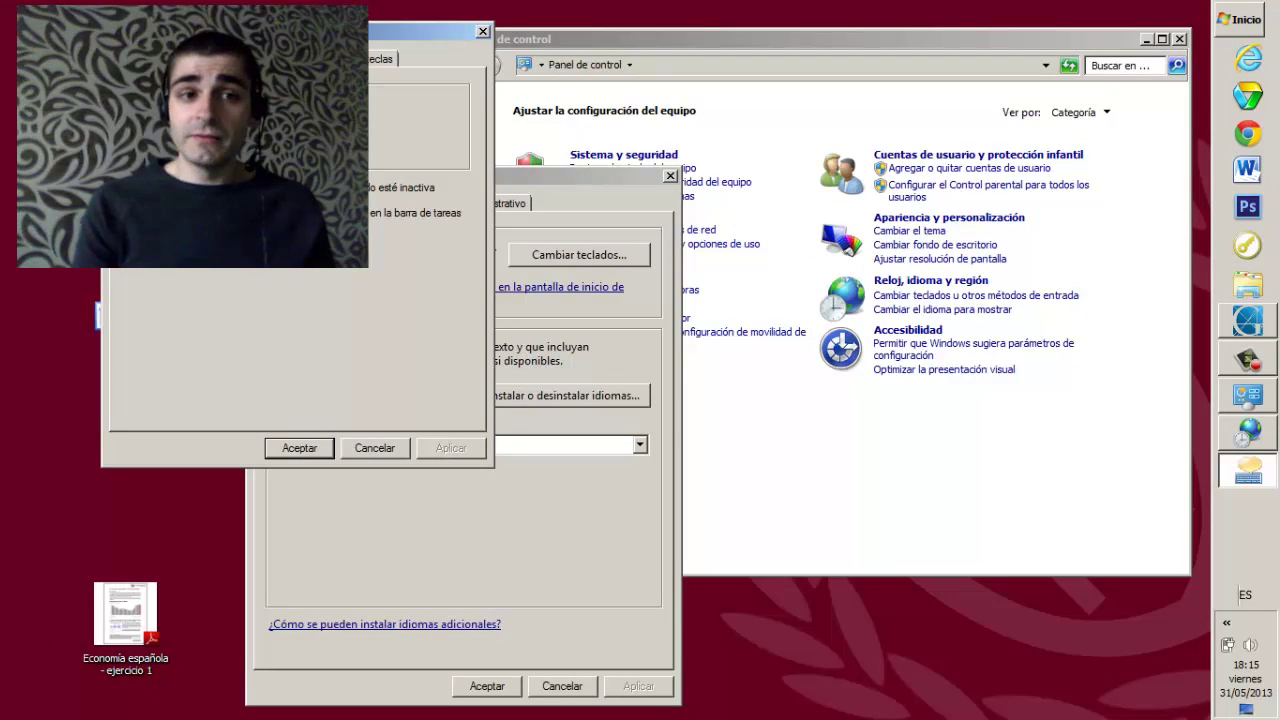
{"action": "left_click", "coordinate": [200, 126]}
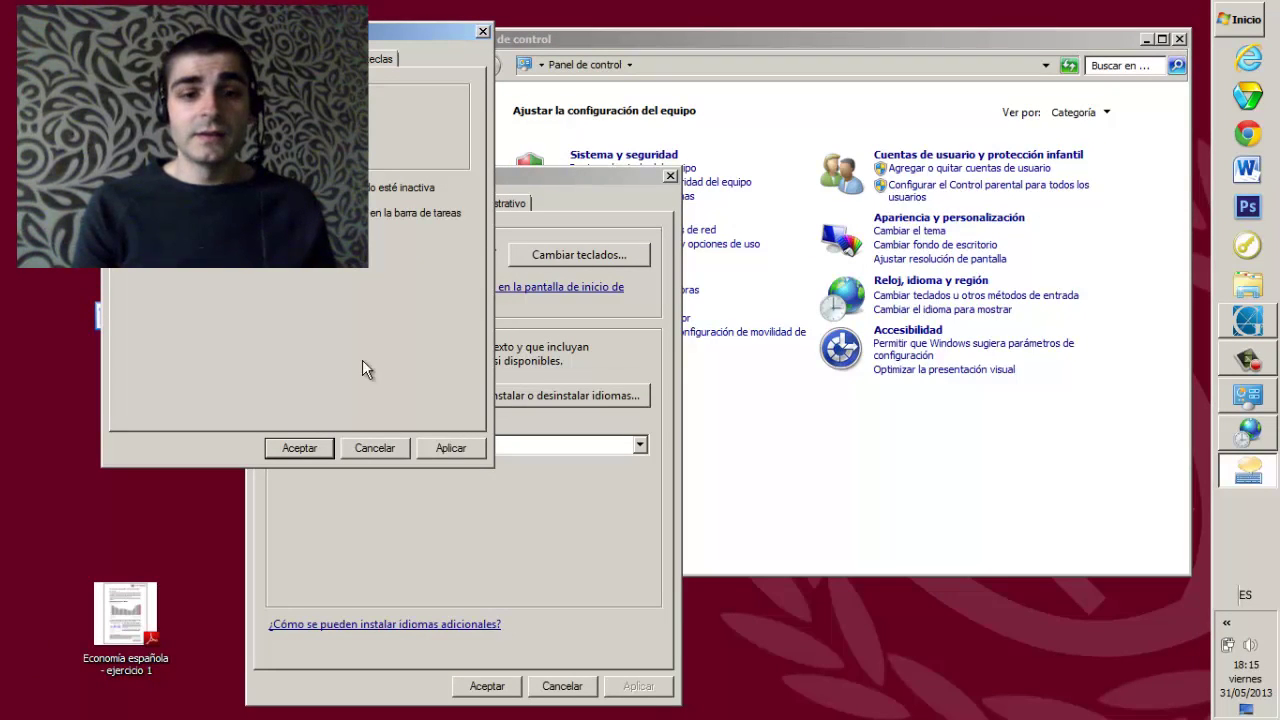
{"action": "left_click", "coordinate": [439, 446]}
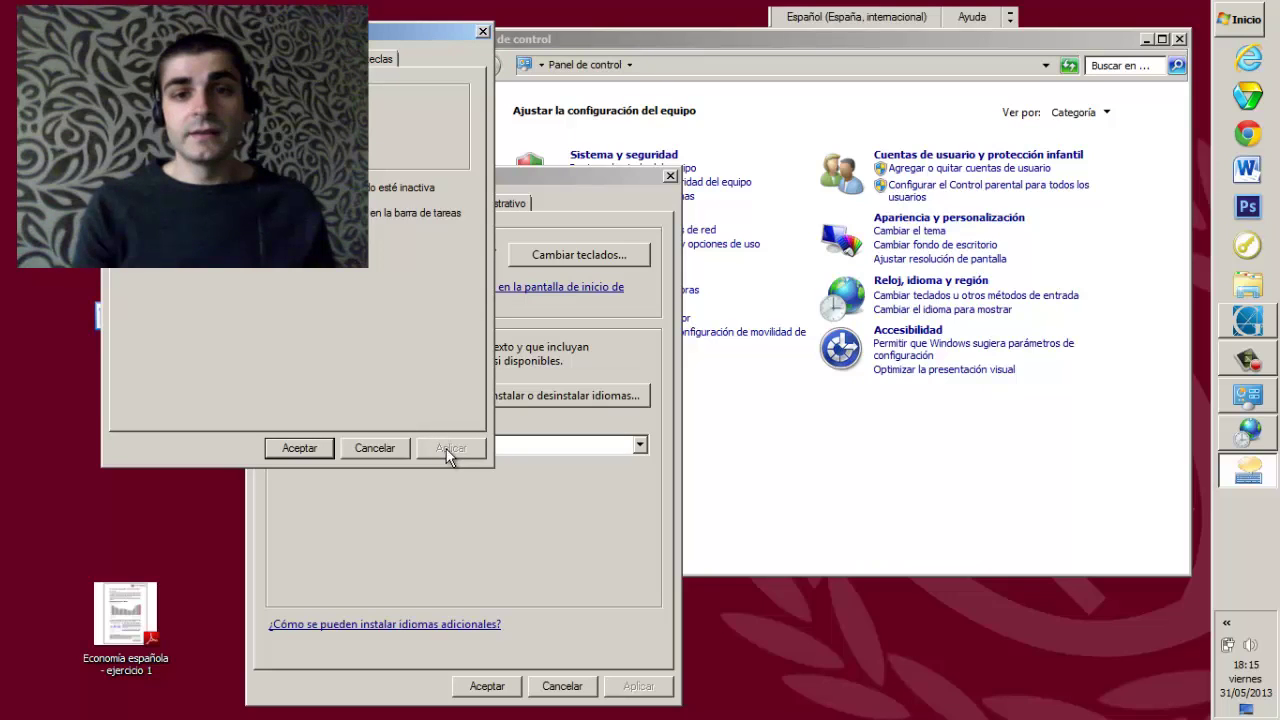
{"action": "left_click", "coordinate": [850, 17]}
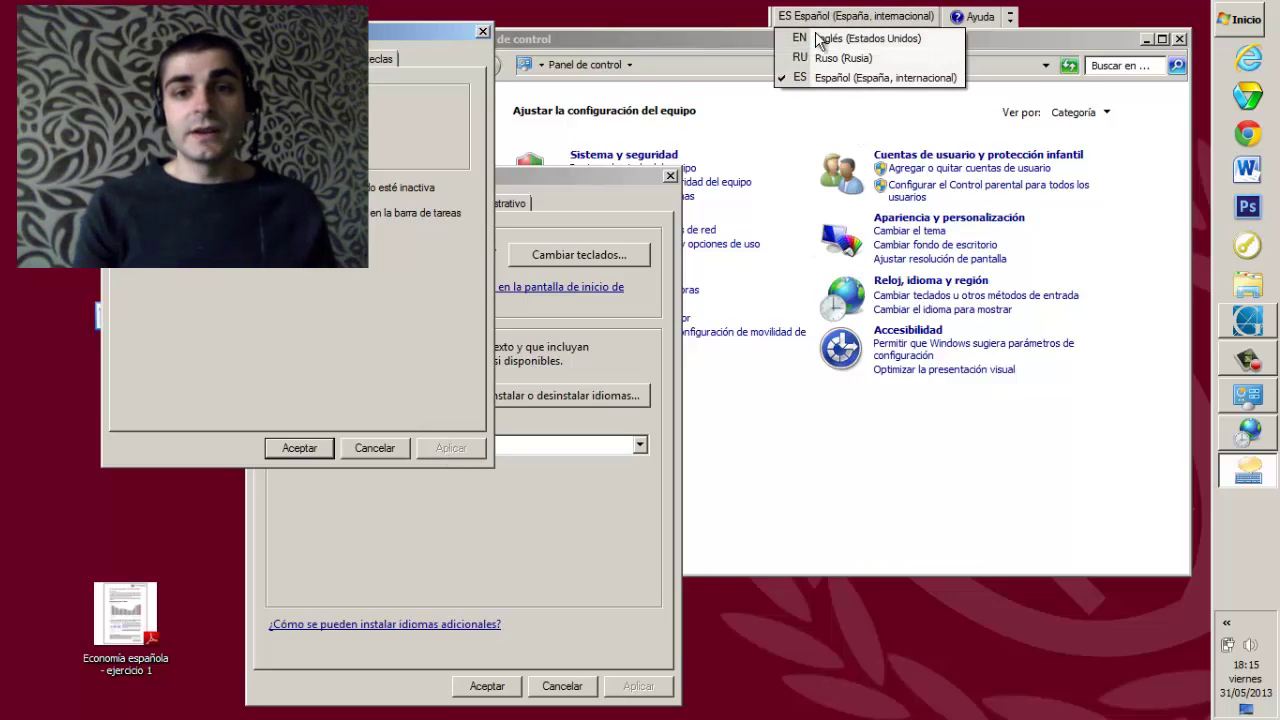
{"action": "left_click", "coordinate": [769, 18]}
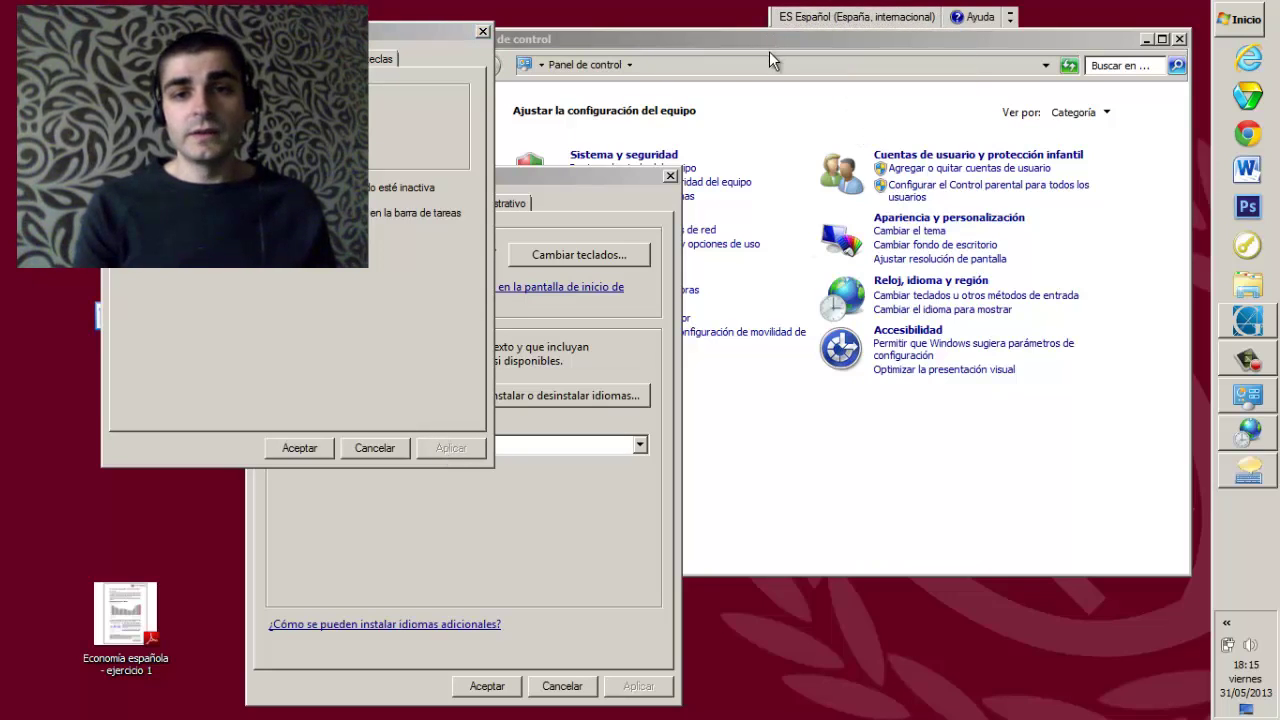
{"action": "left_click_drag", "start_coordinate": [769, 18], "coordinate": [928, 666]}
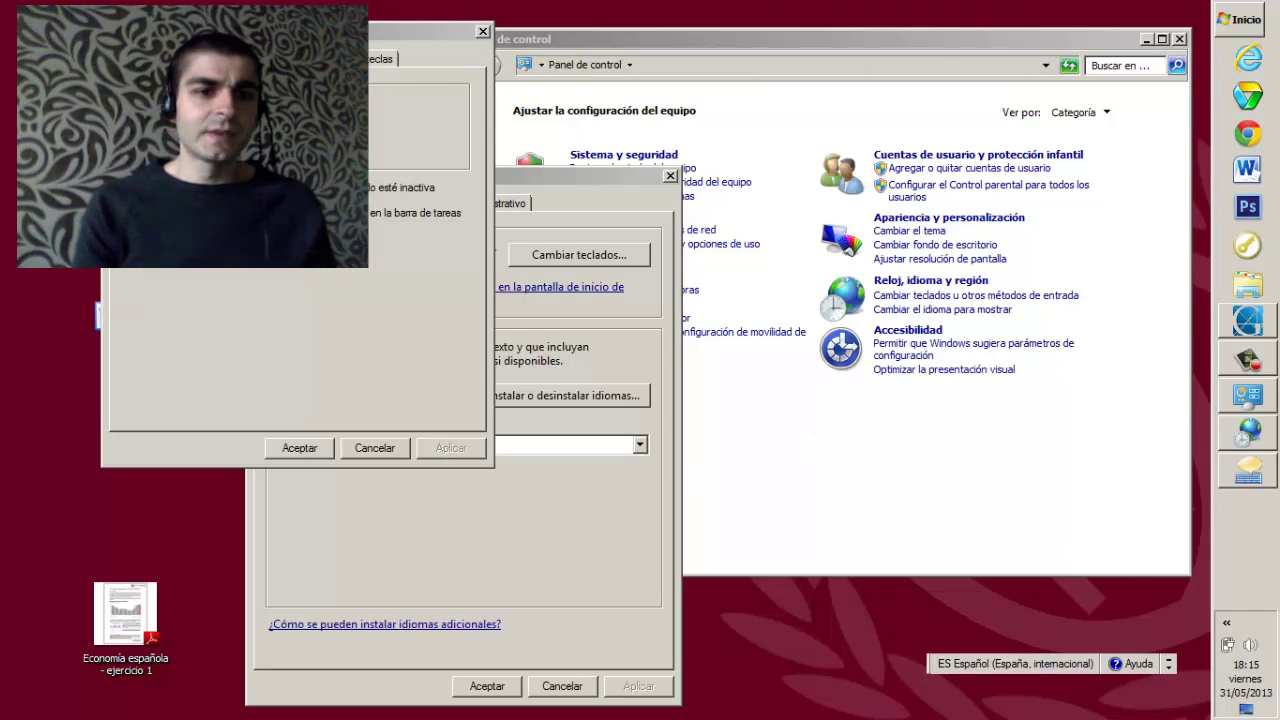
Step: Dock the language bar in the taskbar, apply the change, and view the input languages it offers
{"action": "left_click", "coordinate": [1248, 470]}
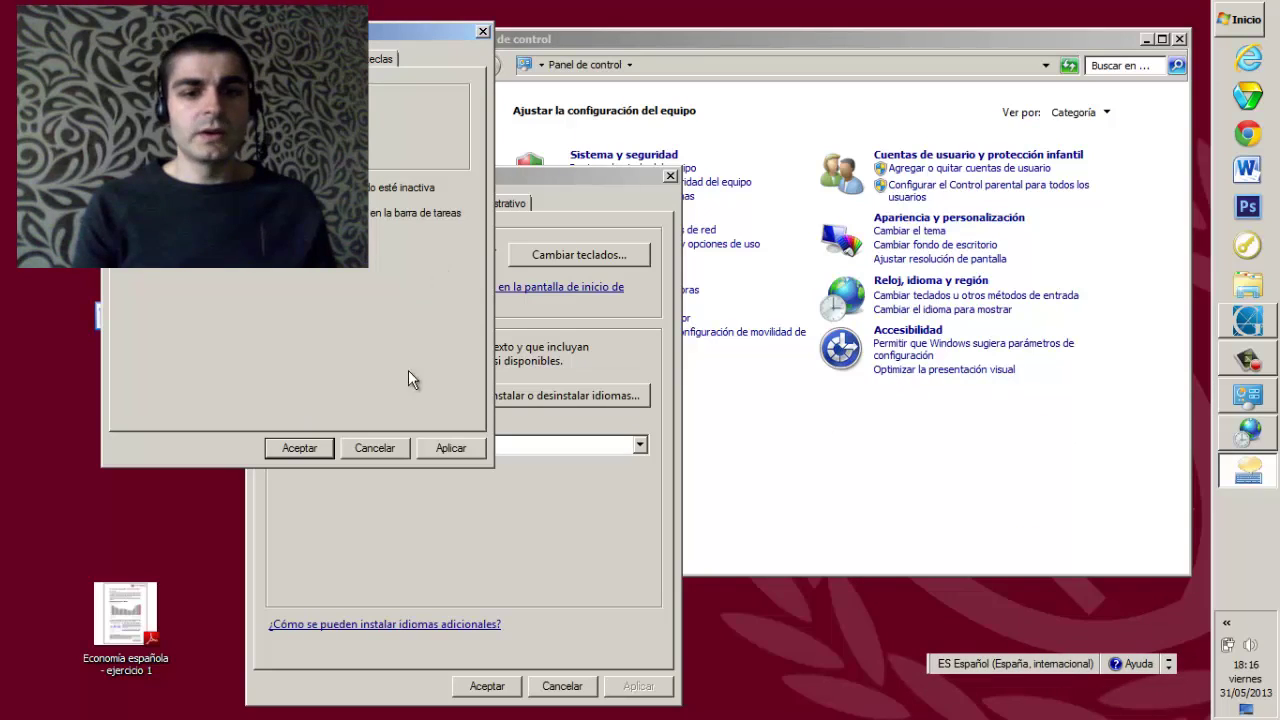
{"action": "left_click", "coordinate": [445, 448]}
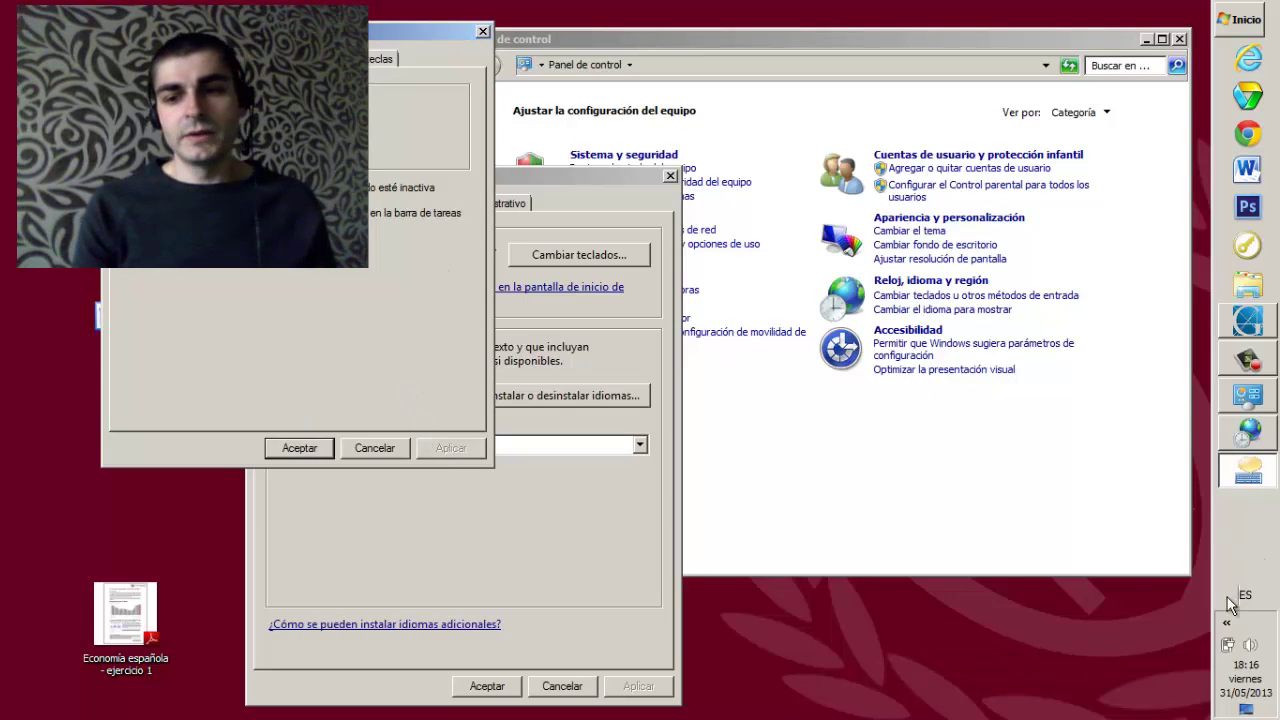
{"action": "left_click", "coordinate": [1243, 596]}
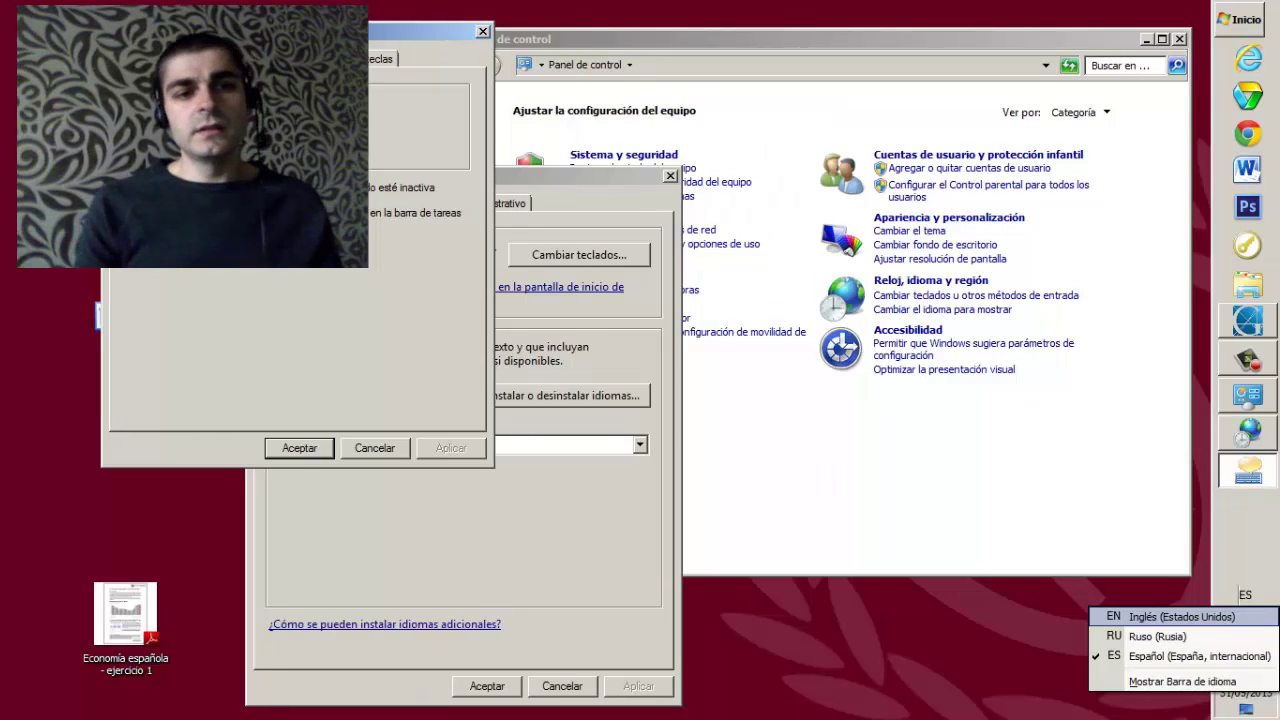
{"action": "left_click", "coordinate": [140, 149]}
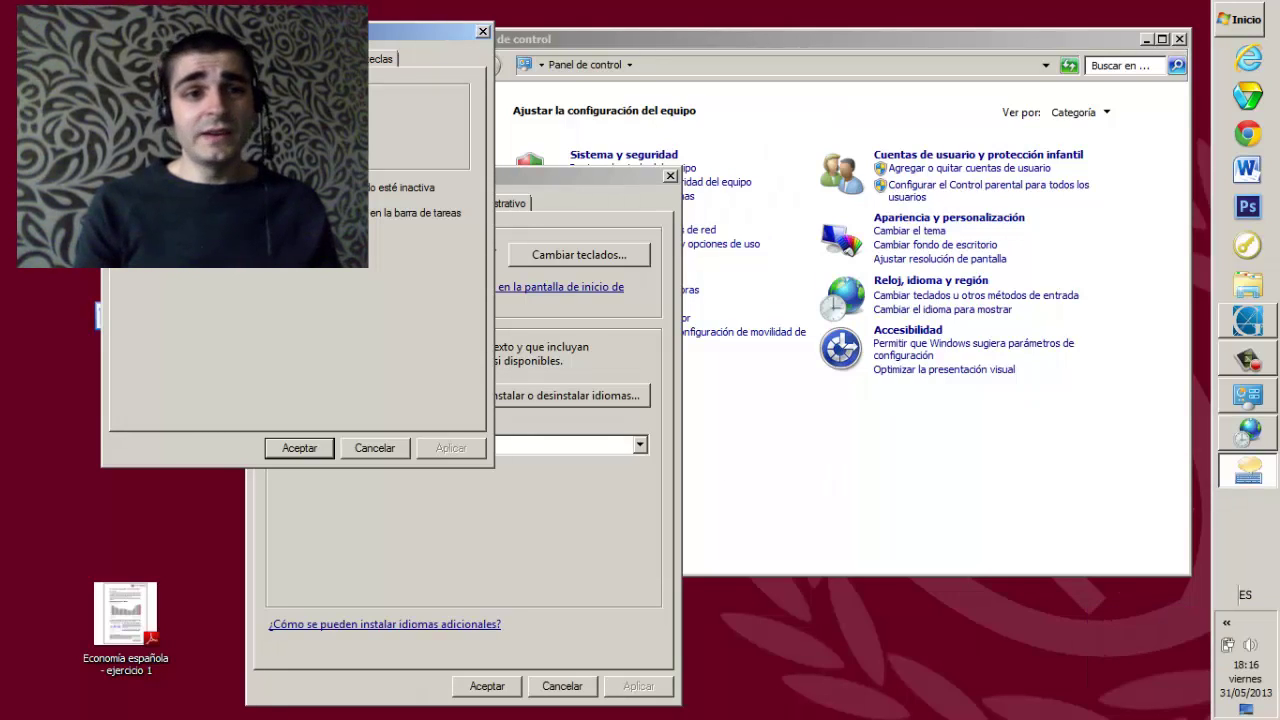
Step: Hide the language bar and apply the change
{"action": "left_click", "coordinate": [140, 149]}
{"action": "left_click", "coordinate": [451, 446]}
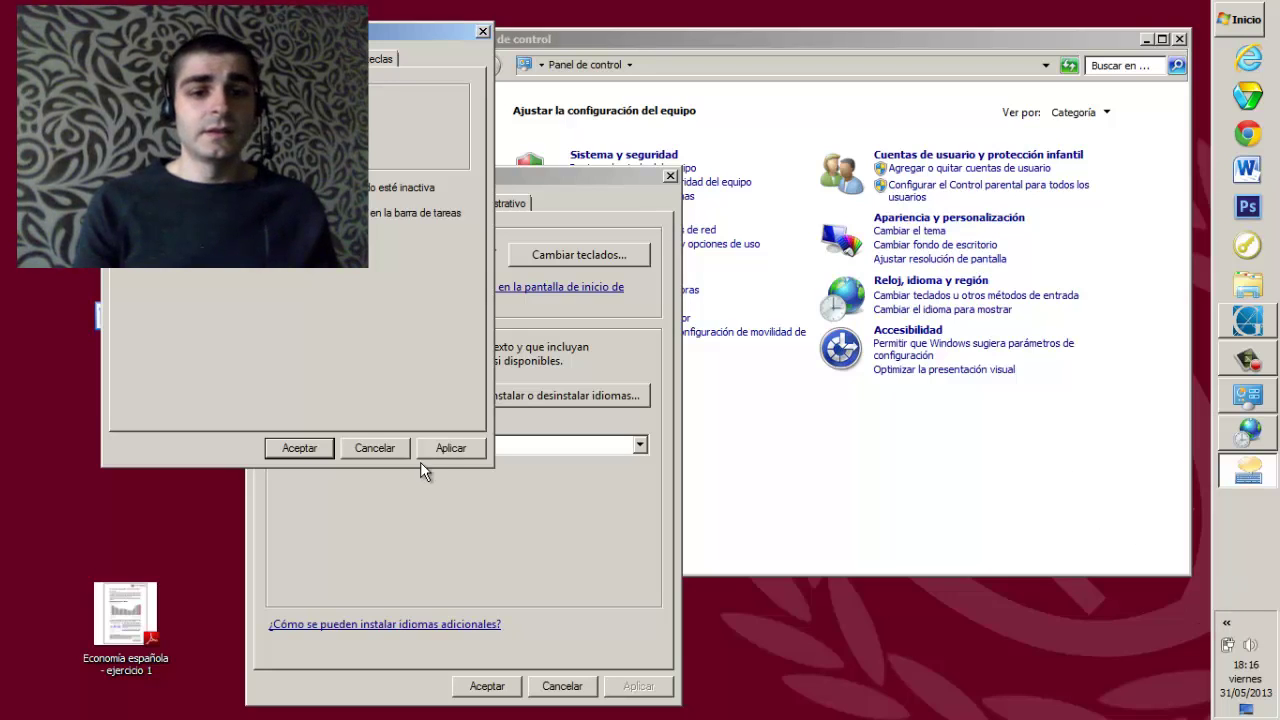
Step: Dock the language bar in the taskbar again, and accept and close all language settings and Control Panel windows
{"action": "left_click", "coordinate": [322, 448]}
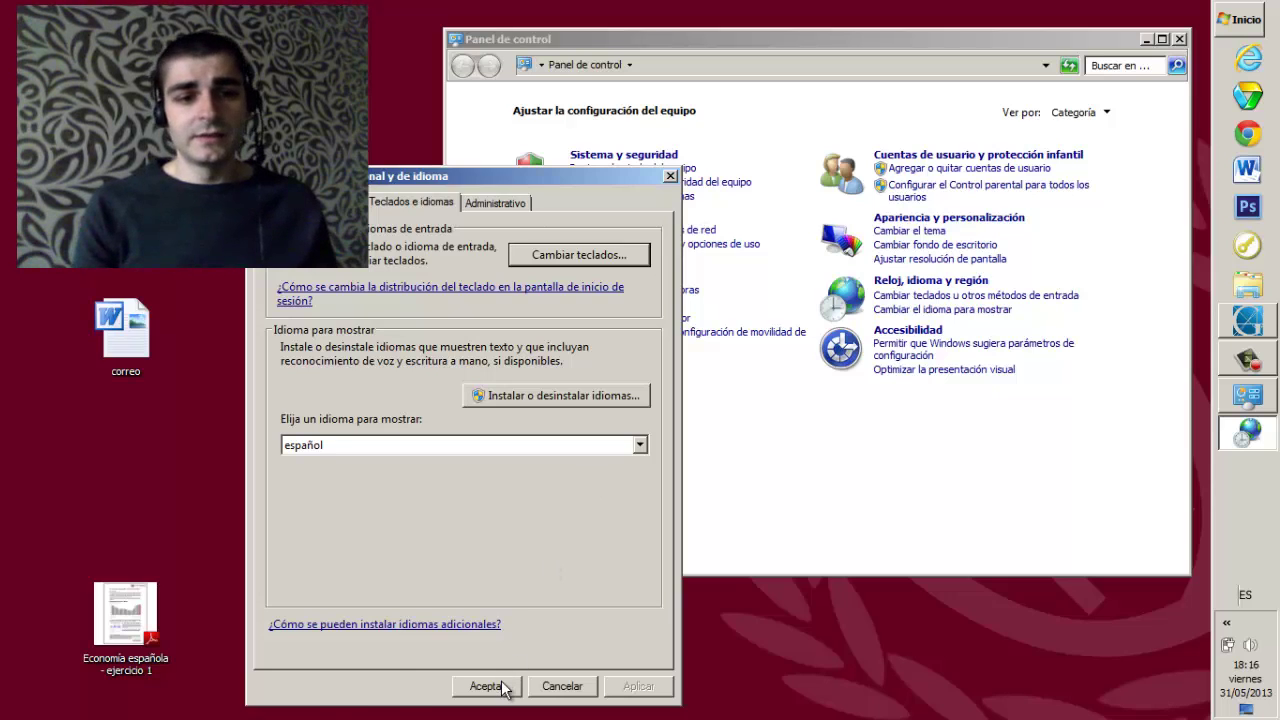
{"action": "left_click", "coordinate": [487, 686]}
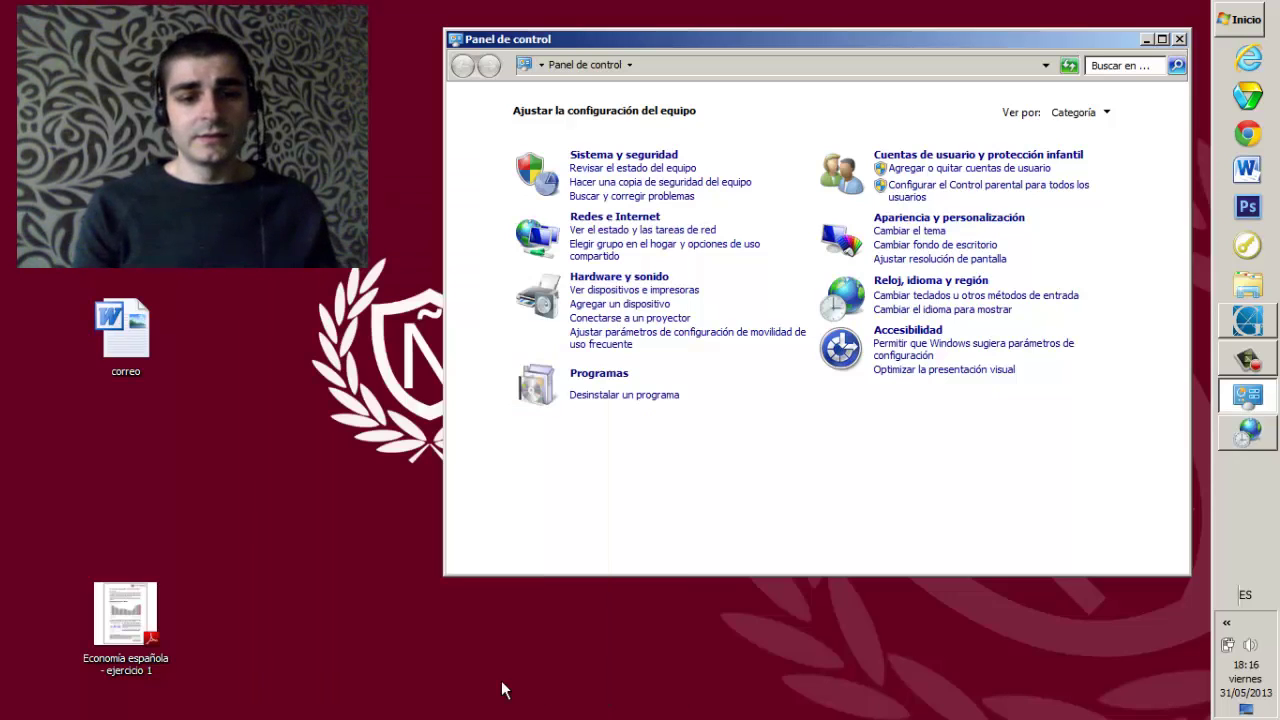
{"action": "left_click", "coordinate": [1180, 40]}
Step: Reopen the on-screen keyboard through a search for osk
{"action": "left_click", "coordinate": [1238, 20]}
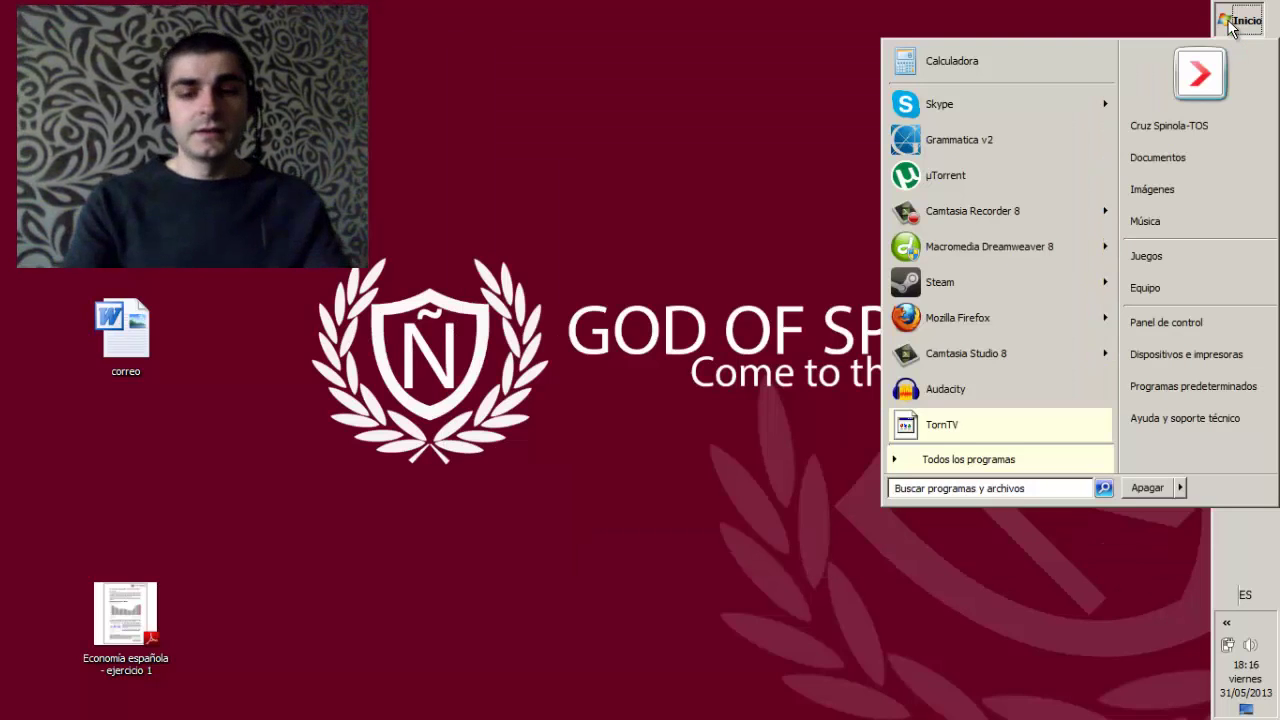
{"action": "type", "text": "osk"}
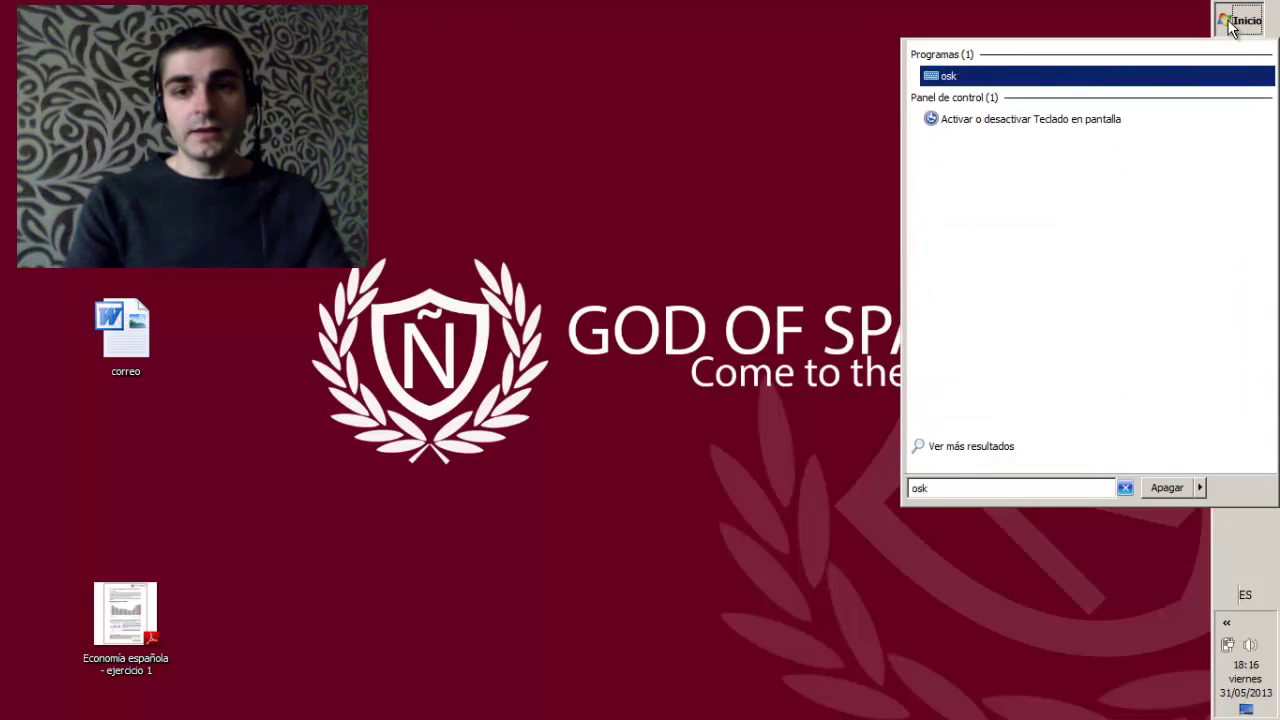
{"action": "left_click", "coordinate": [945, 80]}
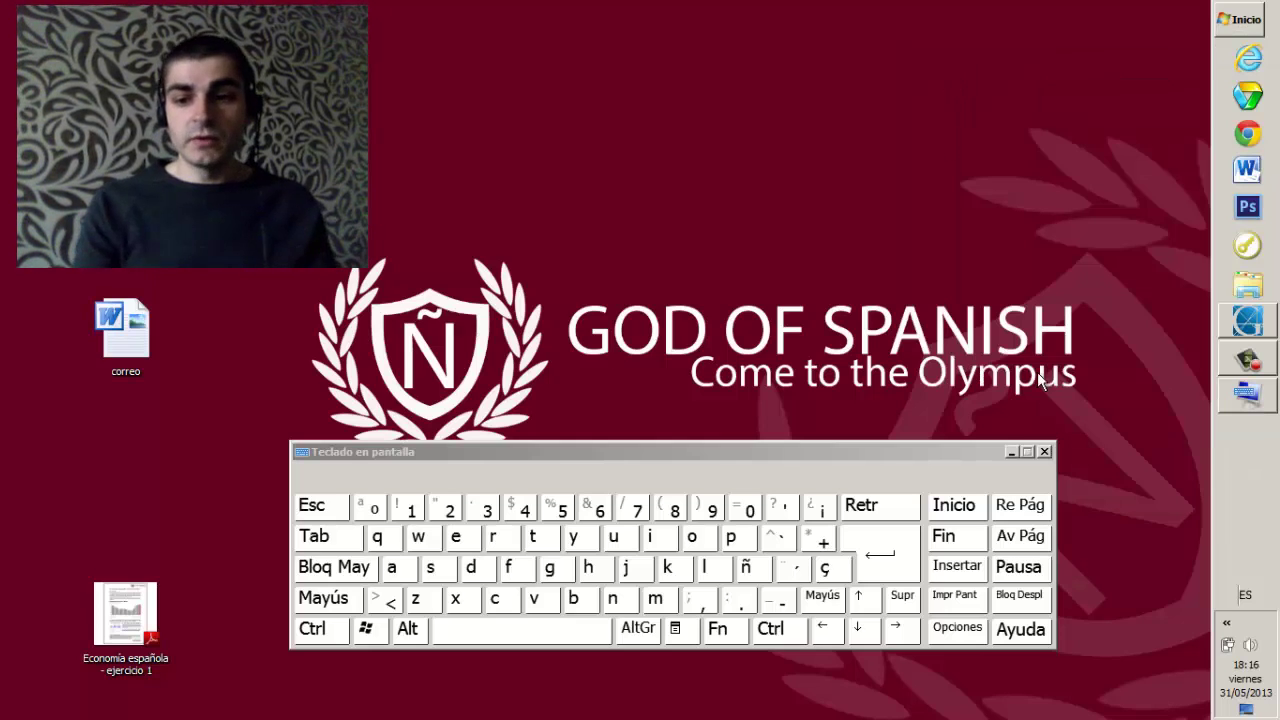
{"action": "left_click", "coordinate": [1227, 623]}
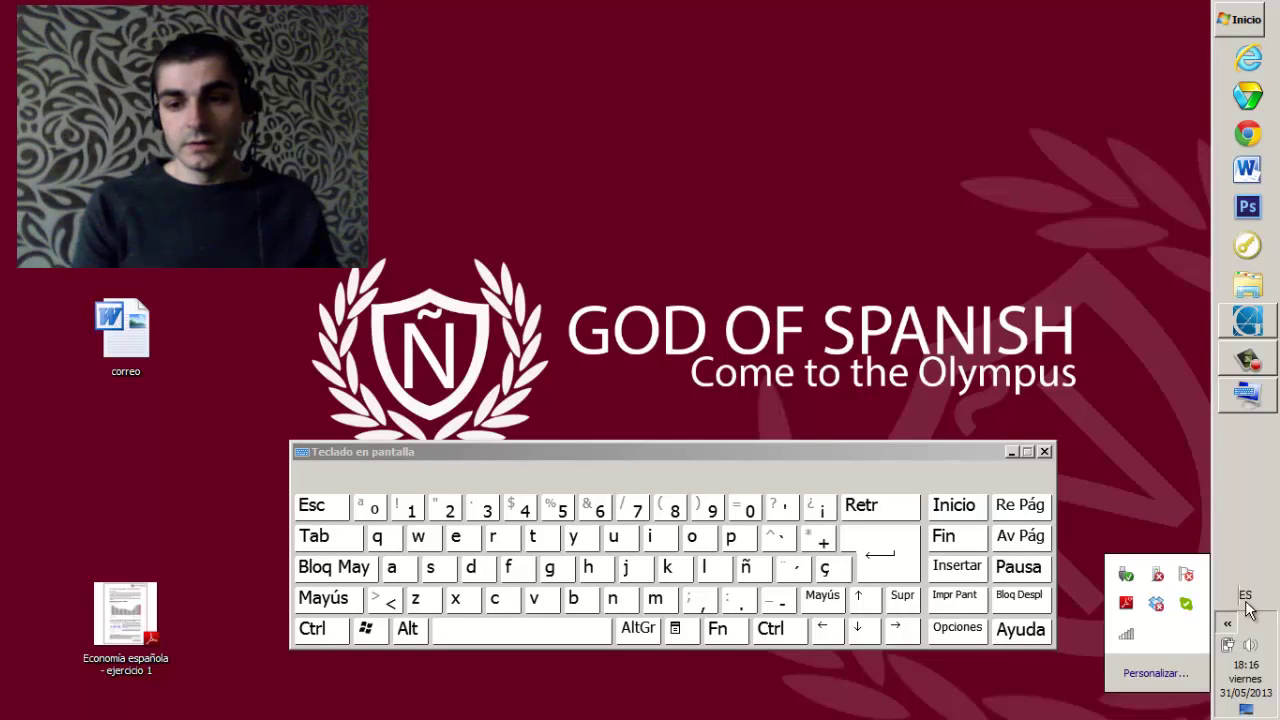
Step: Switch the input language to Russian and then to English (United States) to compare their on-screen keyboard layouts
{"action": "left_click", "coordinate": [1245, 598]}
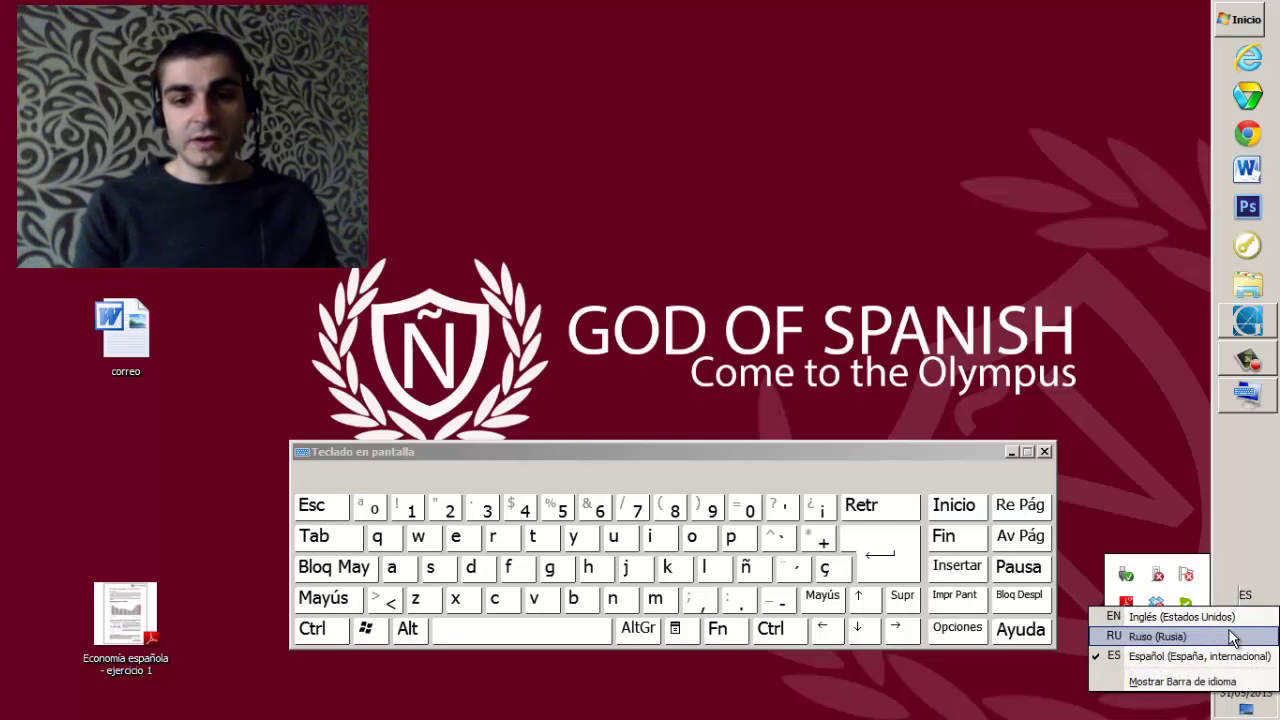
{"action": "left_click", "coordinate": [1230, 634]}
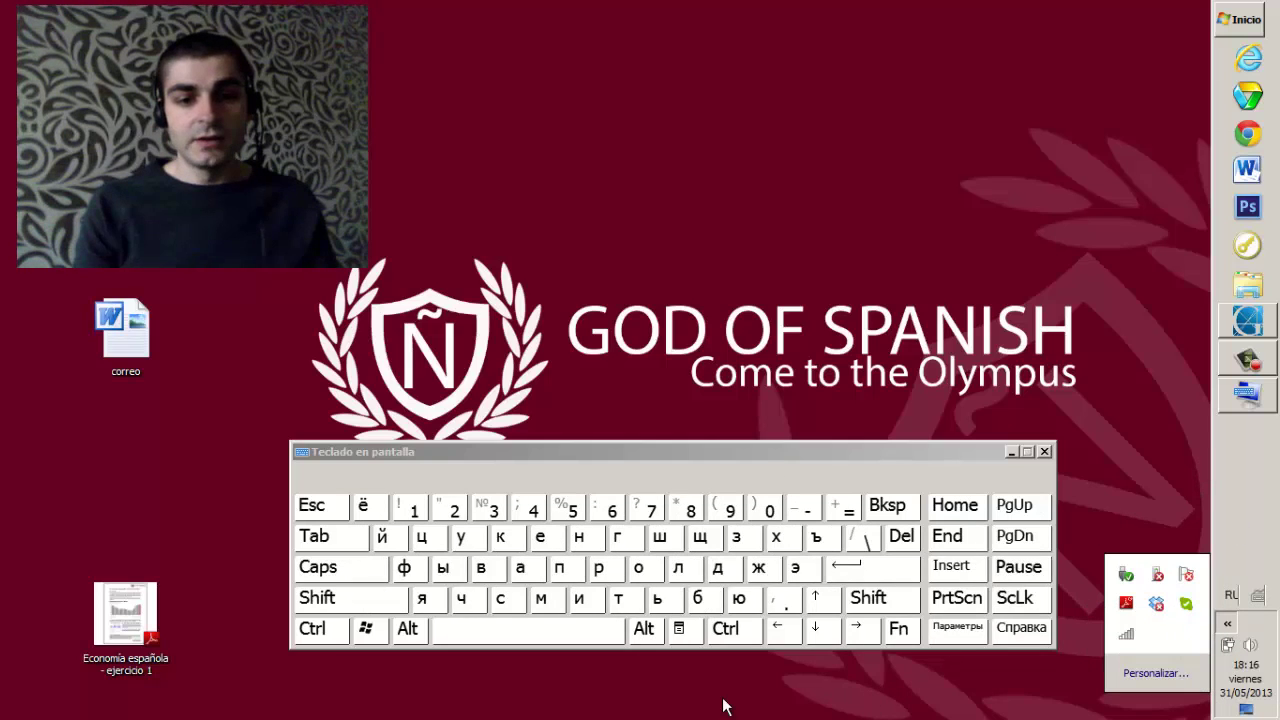
{"action": "left_click", "coordinate": [1245, 596]}
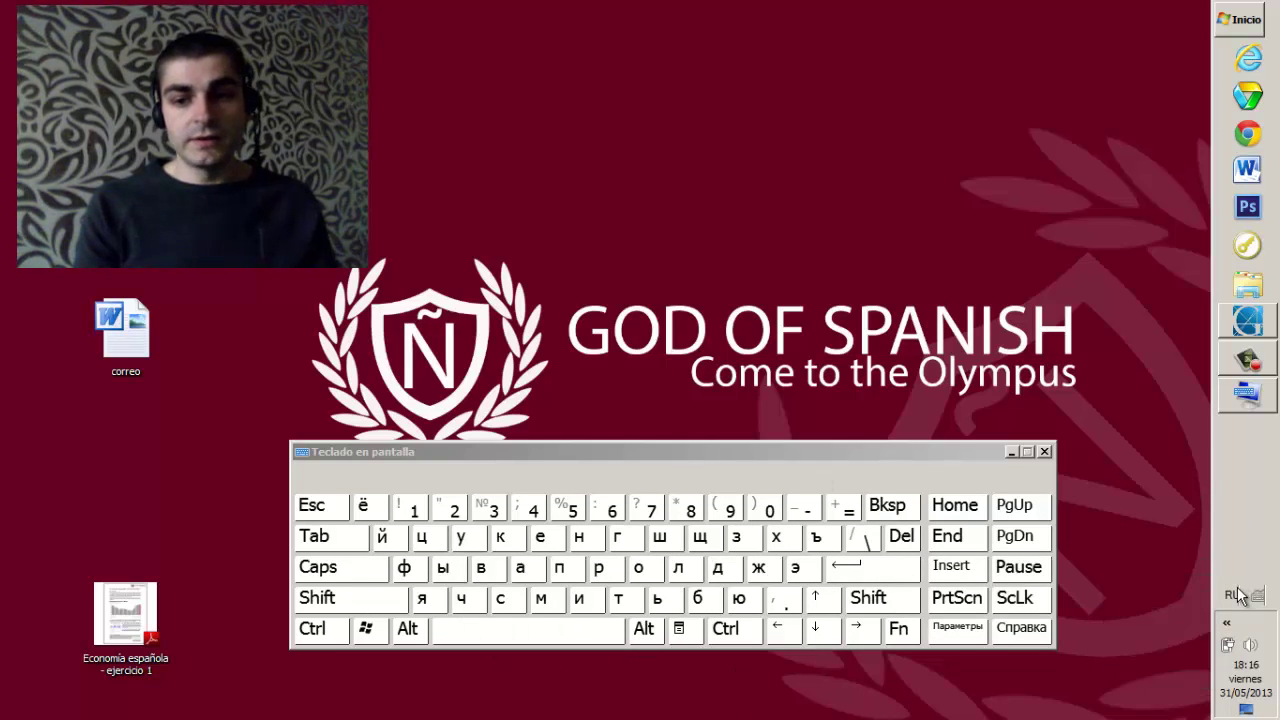
{"action": "left_click", "coordinate": [1240, 596]}
{"action": "left_click", "coordinate": [1210, 618]}
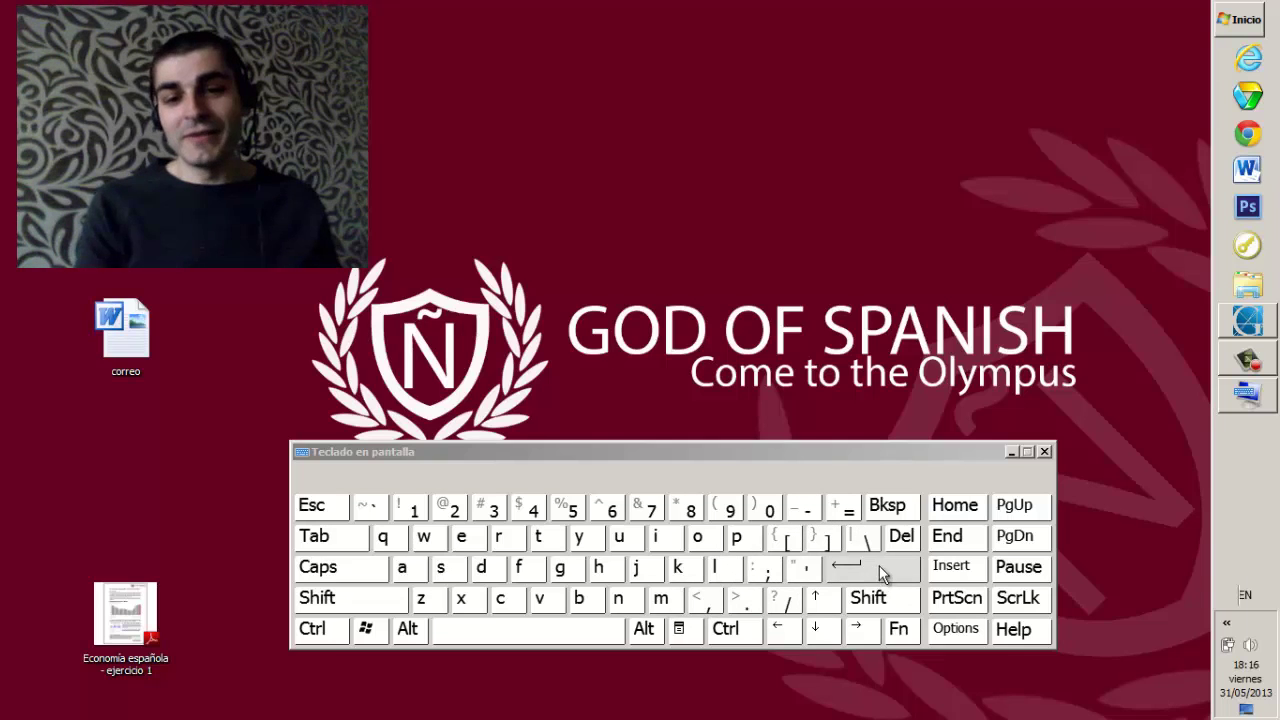
Step: Switch the input language to Russian once more, then set it to Spanish (Spain, international)
{"action": "left_click", "coordinate": [1245, 596]}
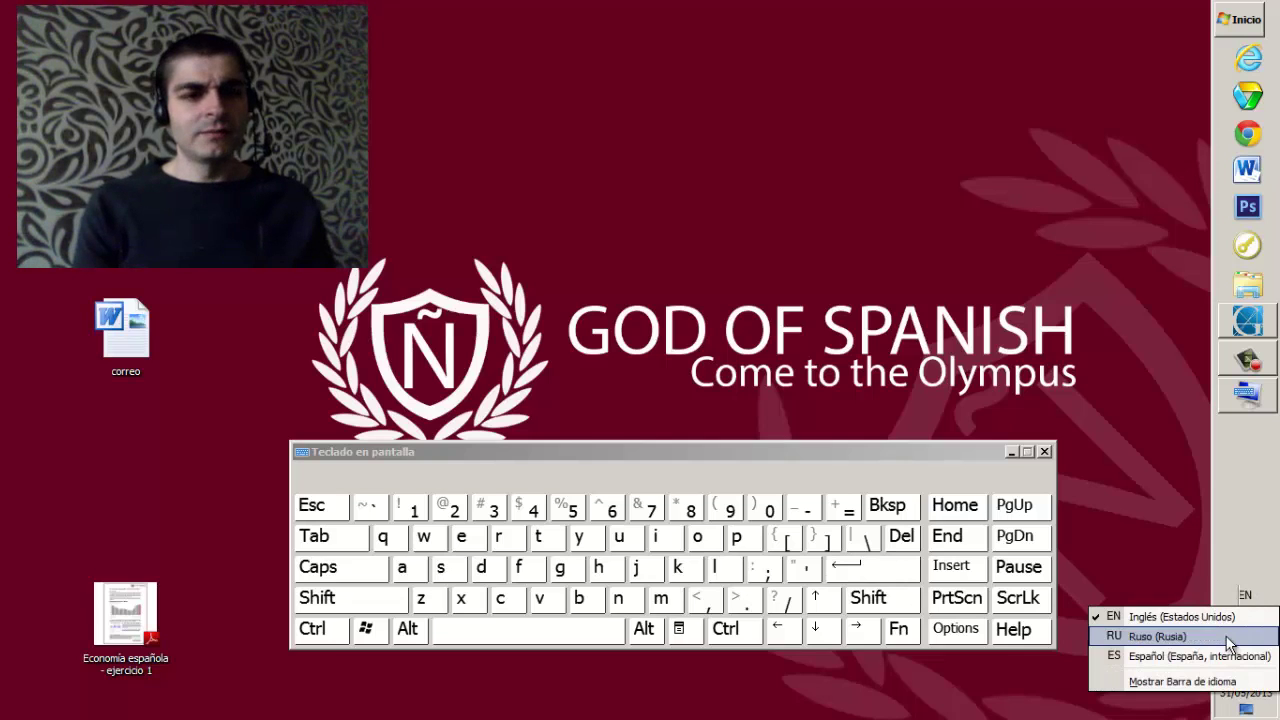
{"action": "left_click", "coordinate": [1230, 637]}
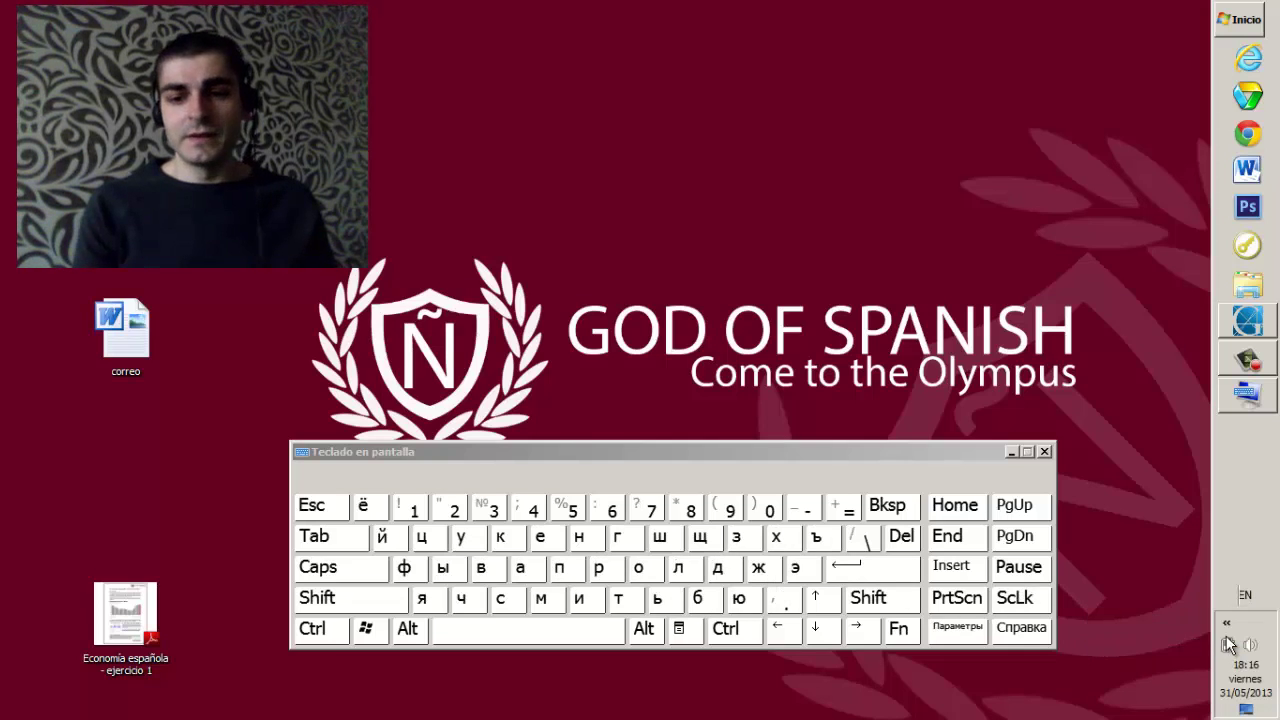
{"action": "left_click", "coordinate": [1234, 597]}
{"action": "left_click", "coordinate": [1175, 656]}
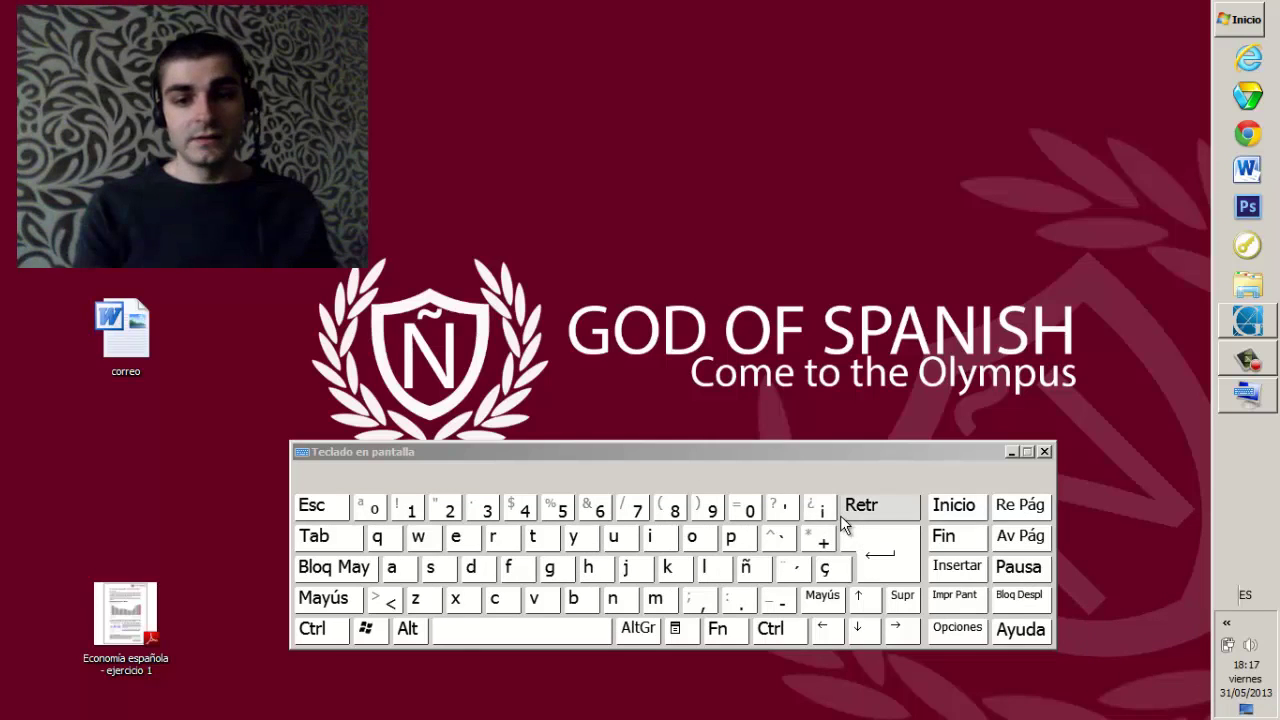
Step: Toggle the Shift state of the Spanish on-screen keyboard on and off twice to examine its shifted characters
{"action": "key", "text": "shift"}
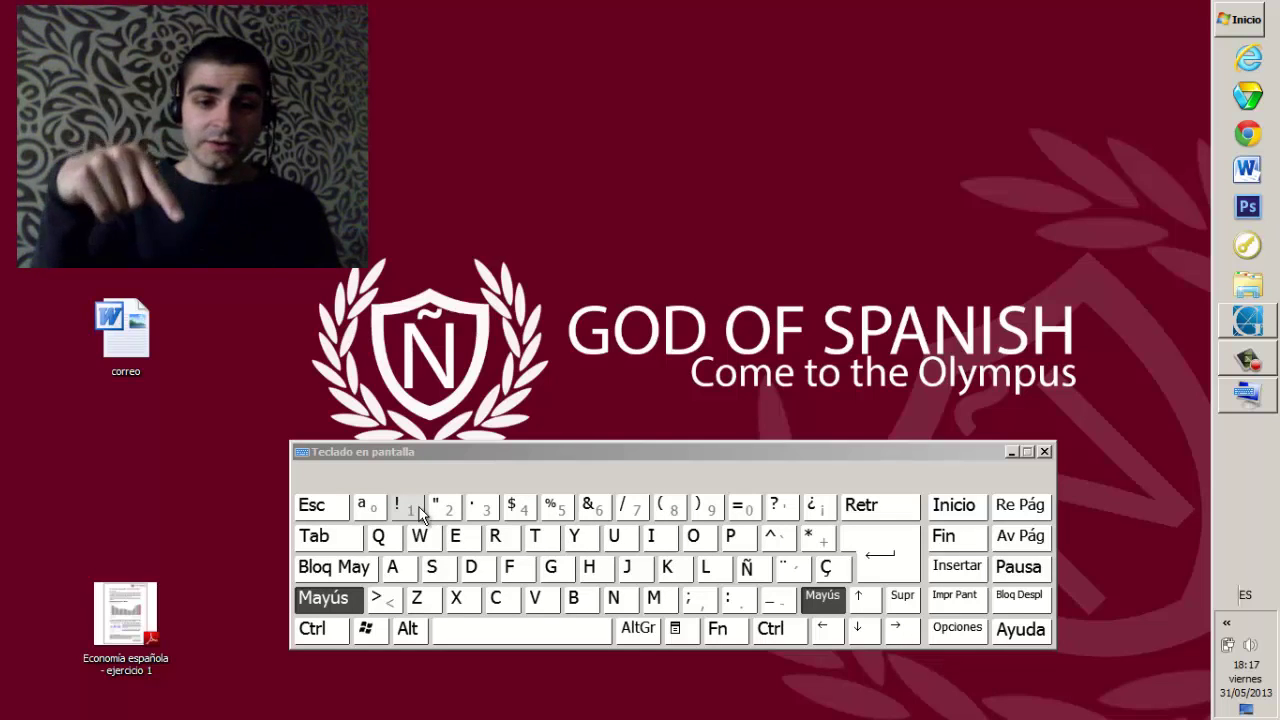
{"action": "key", "text": "shift"}
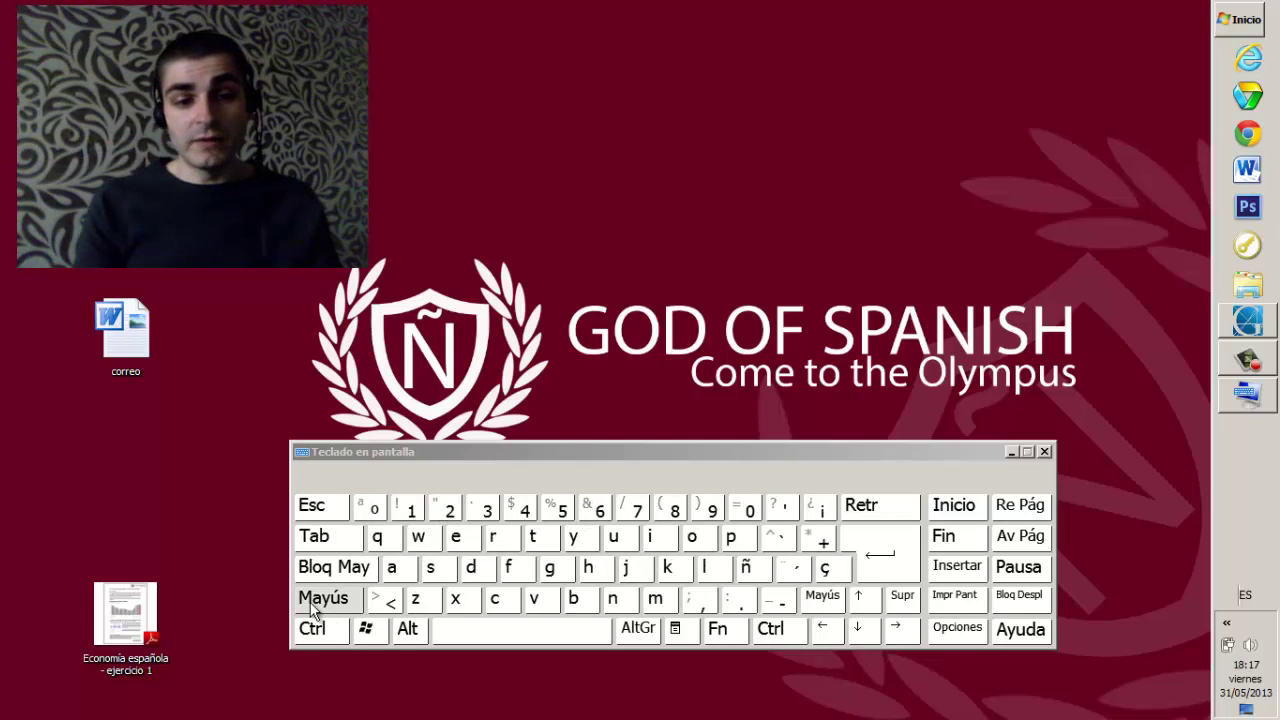
{"action": "left_click", "coordinate": [311, 605]}
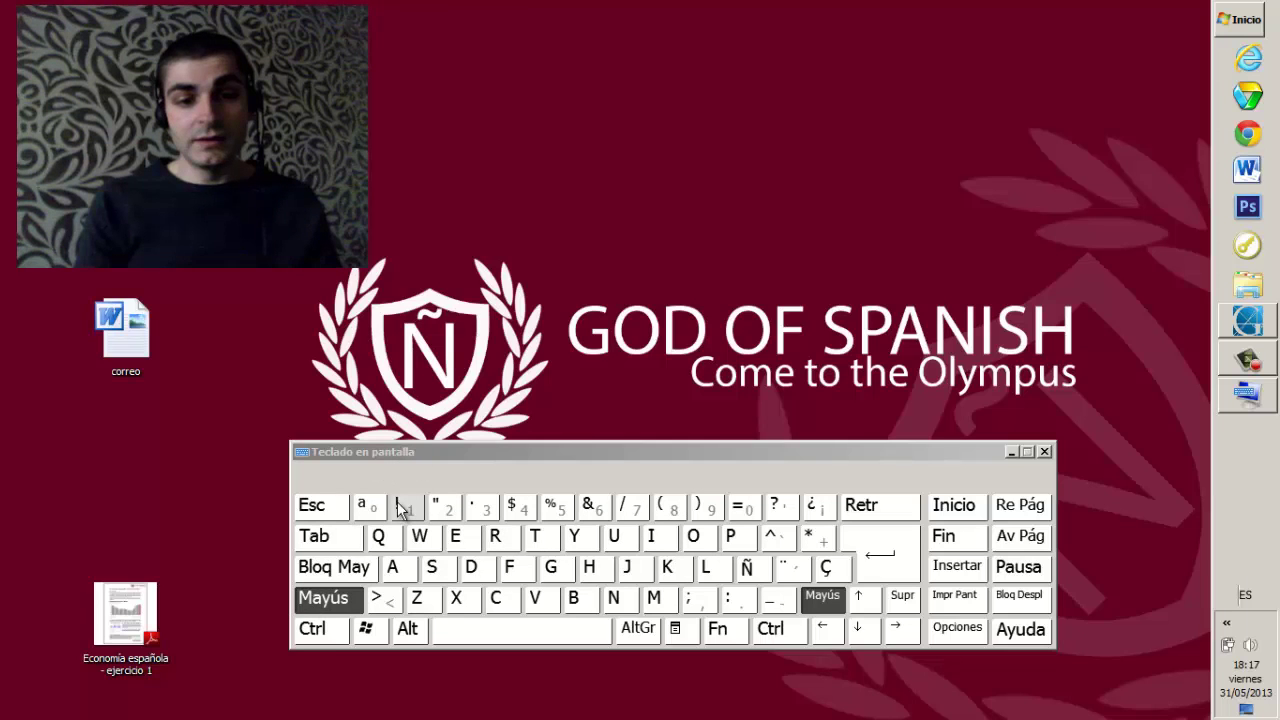
{"action": "left_click", "coordinate": [324, 595]}
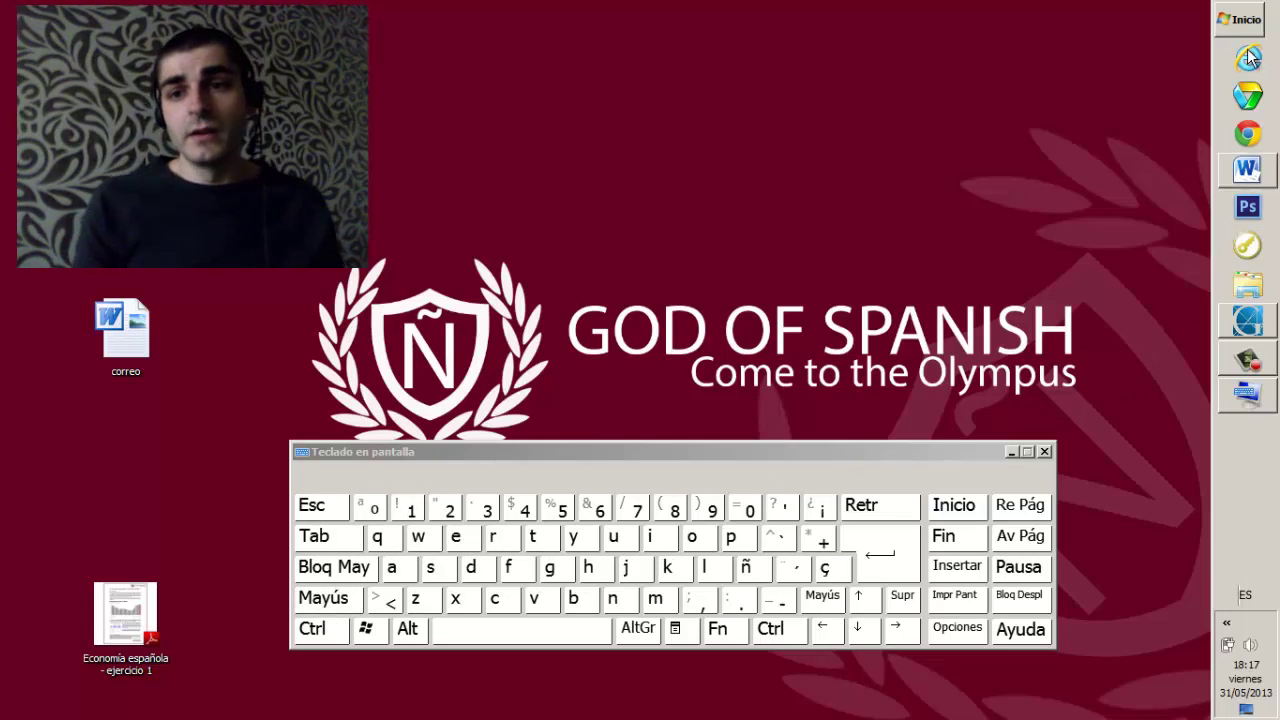
Step: Open a blank document in Microsoft Word 2010, enter é and replace it with a capital É
{"action": "left_click", "coordinate": [1240, 19]}
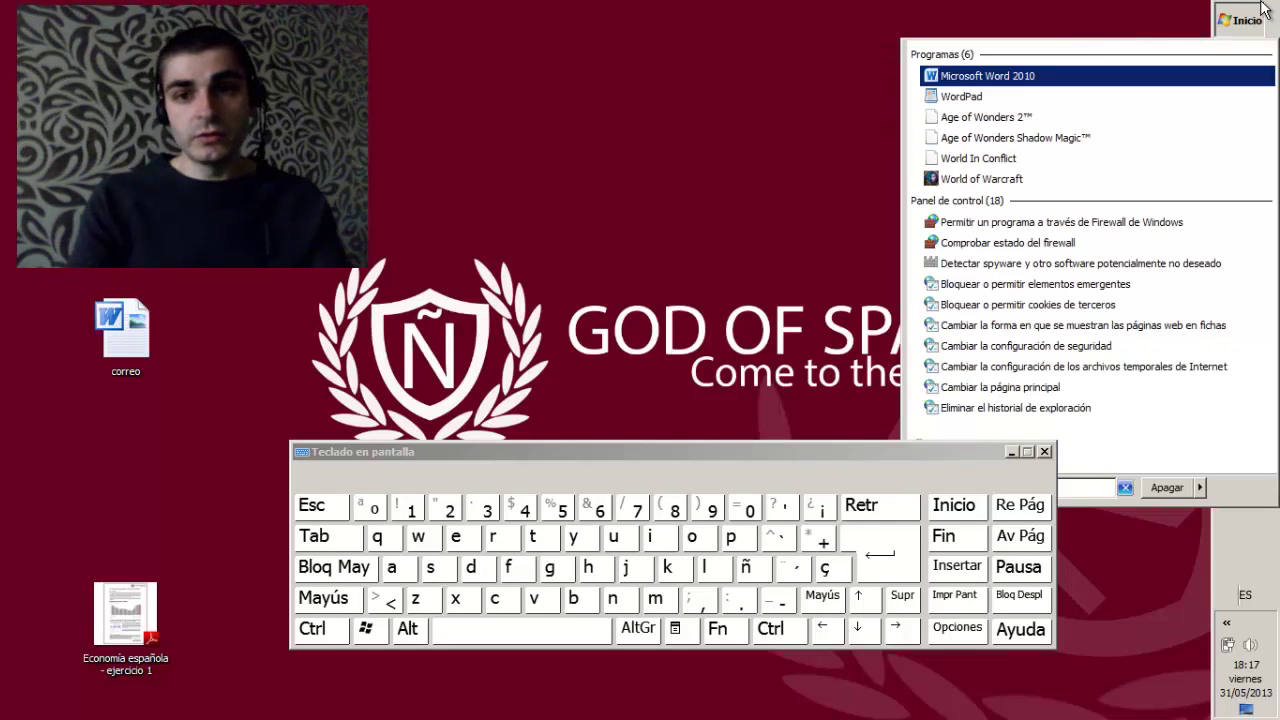
{"action": "left_click", "coordinate": [1027, 88]}
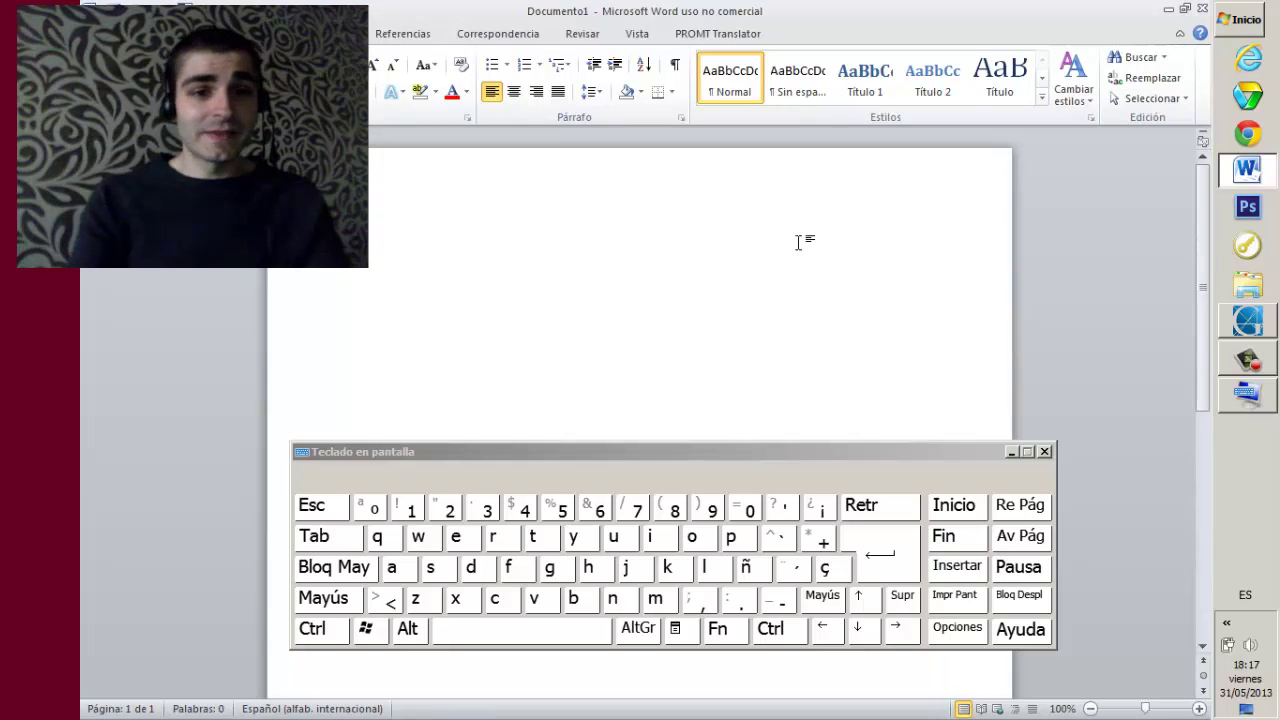
{"action": "type", "text": "é"}
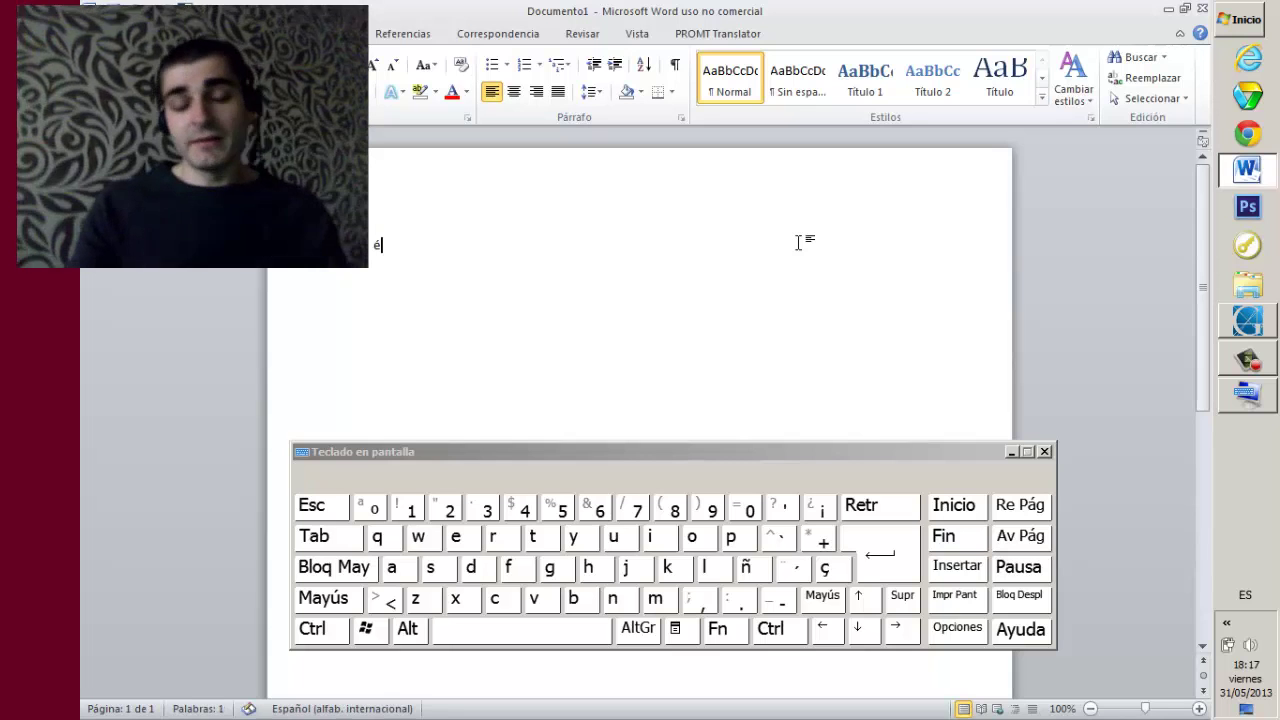
{"action": "key", "text": "BackSpace"}
{"action": "type", "text": "É"}
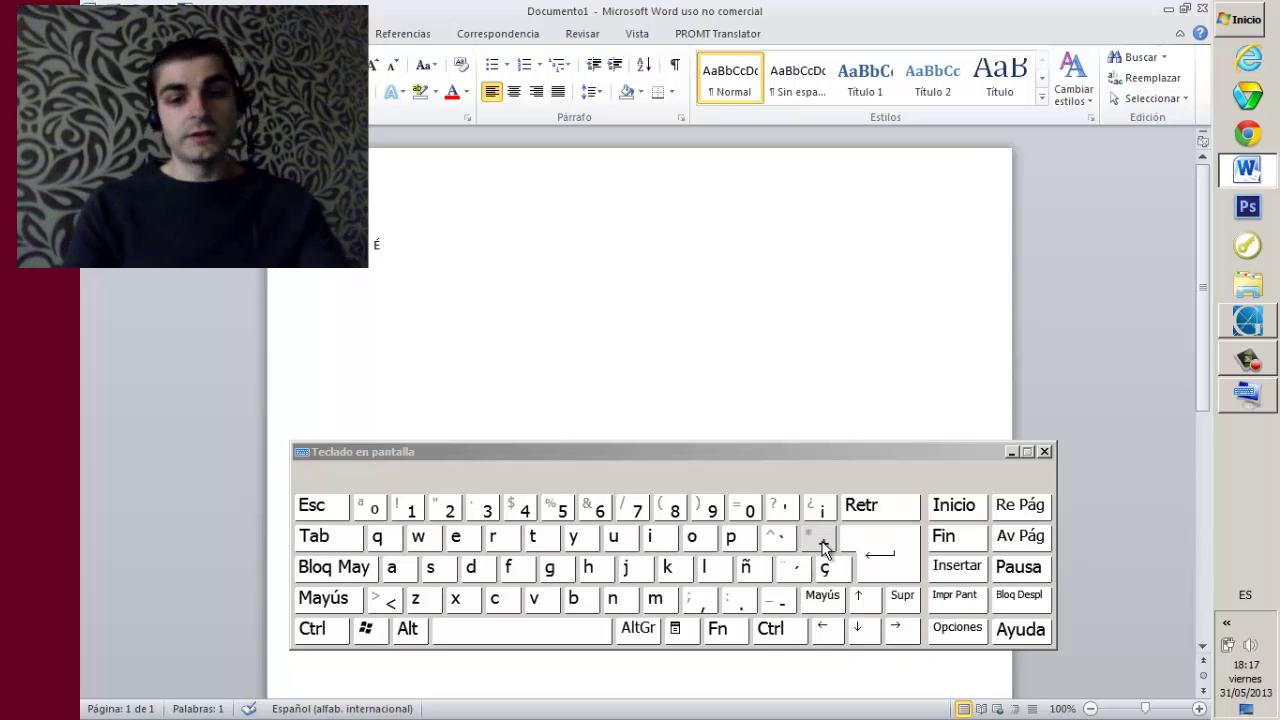
Step: Add an accented e on a second line using the on-screen keyboard, and start a third line
{"action": "key", "text": "Return"}
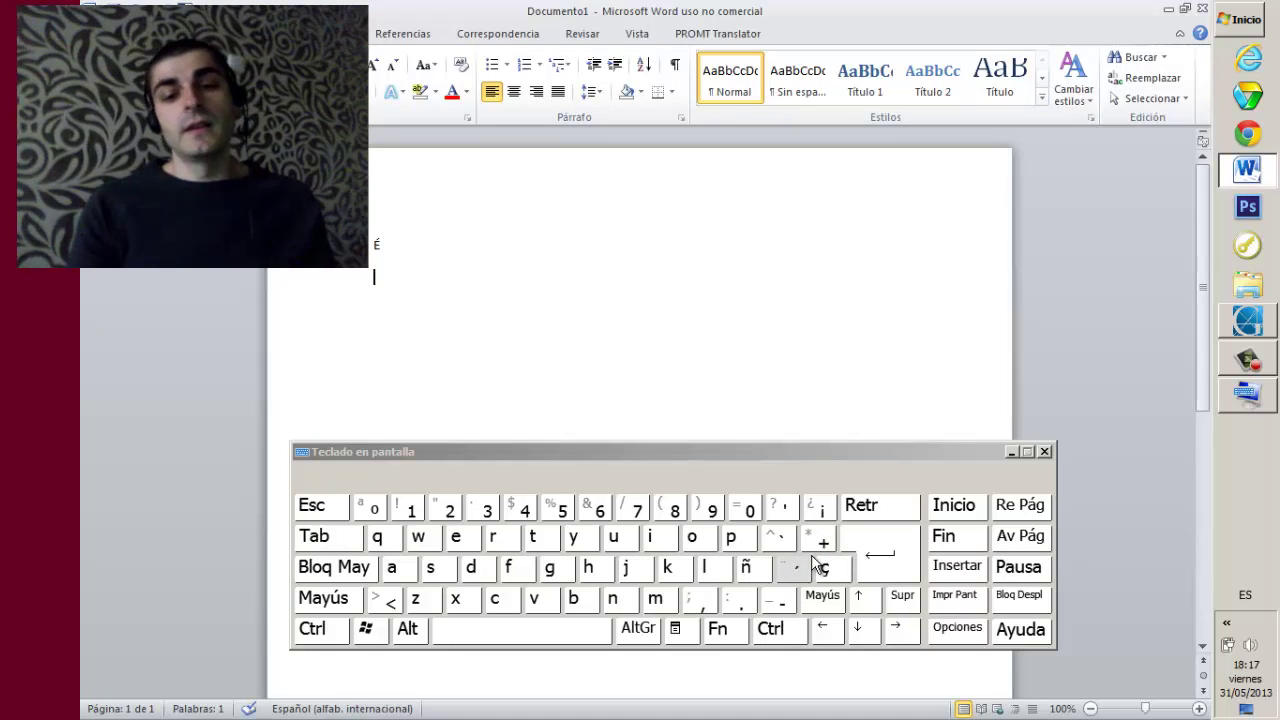
{"action": "left_click", "coordinate": [796, 567]}
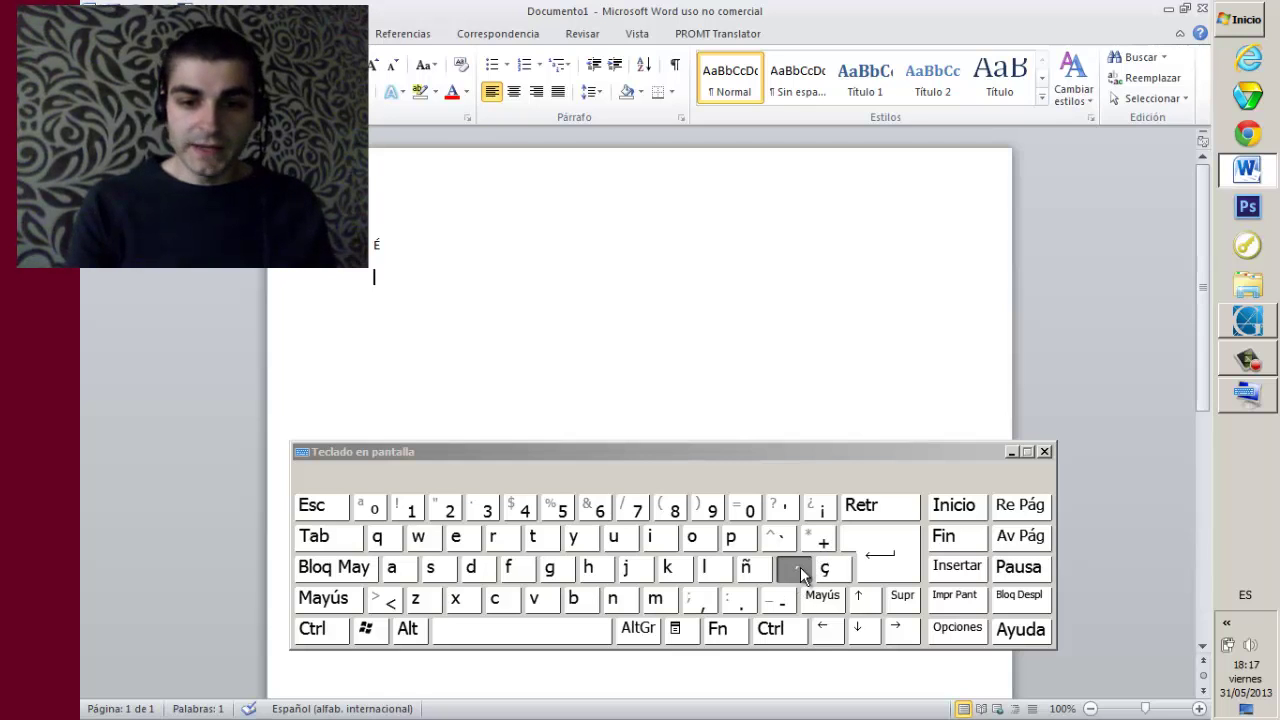
{"action": "left_click", "coordinate": [456, 537]}
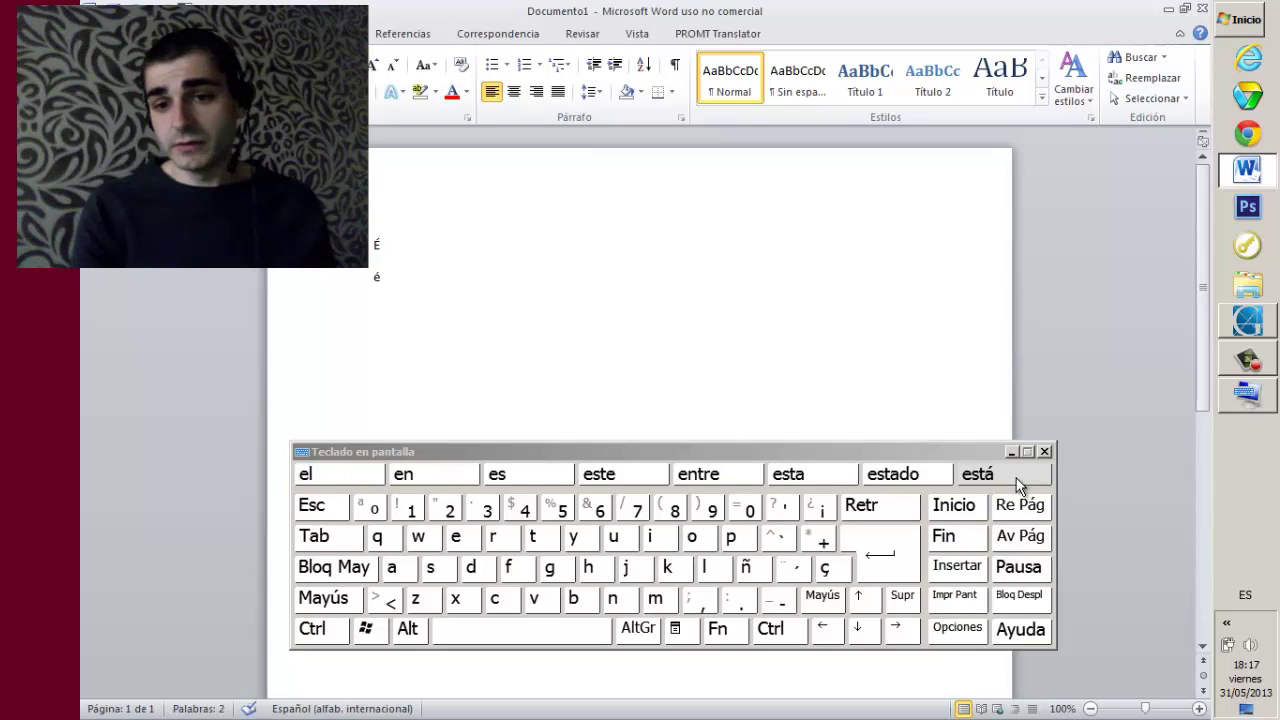
{"action": "key", "text": "Return"}
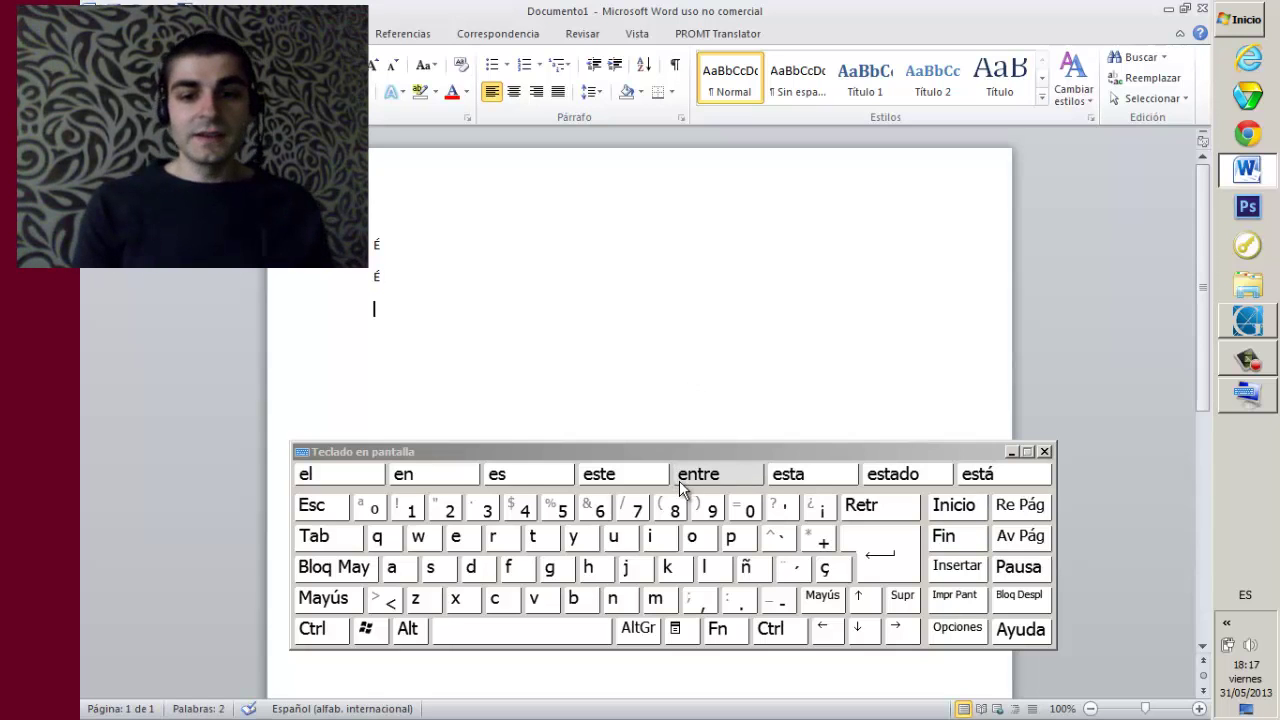
Step: Try an e followed by a space and a standalone diaeresis (¨) on the third line, and erase them
{"action": "left_click", "coordinate": [807, 567]}
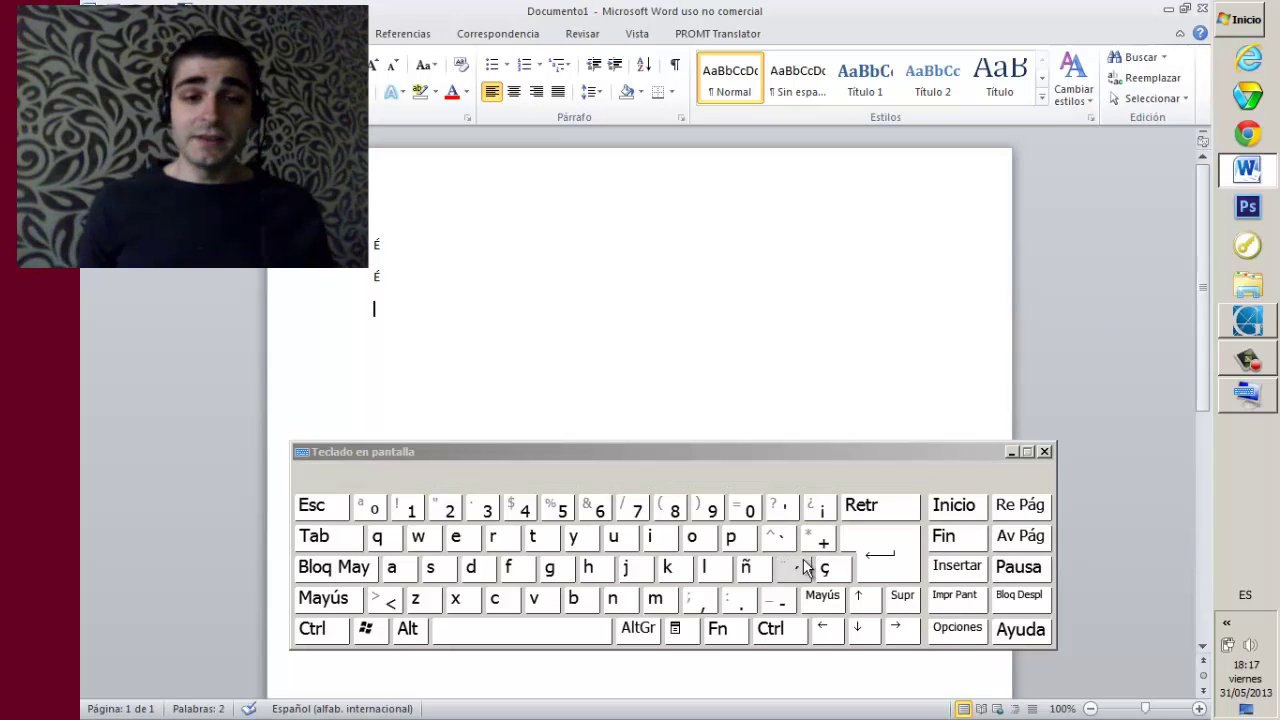
{"action": "type", "text": "e"}
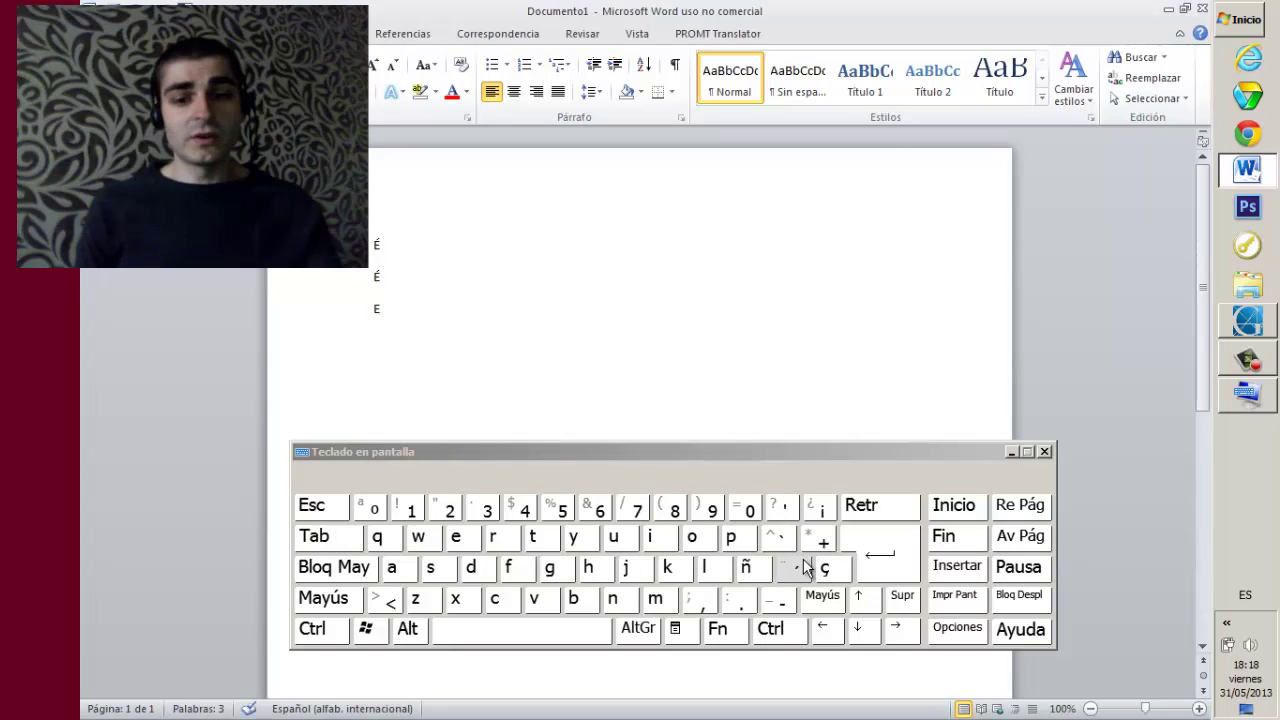
{"action": "type", "text": " ¨"}
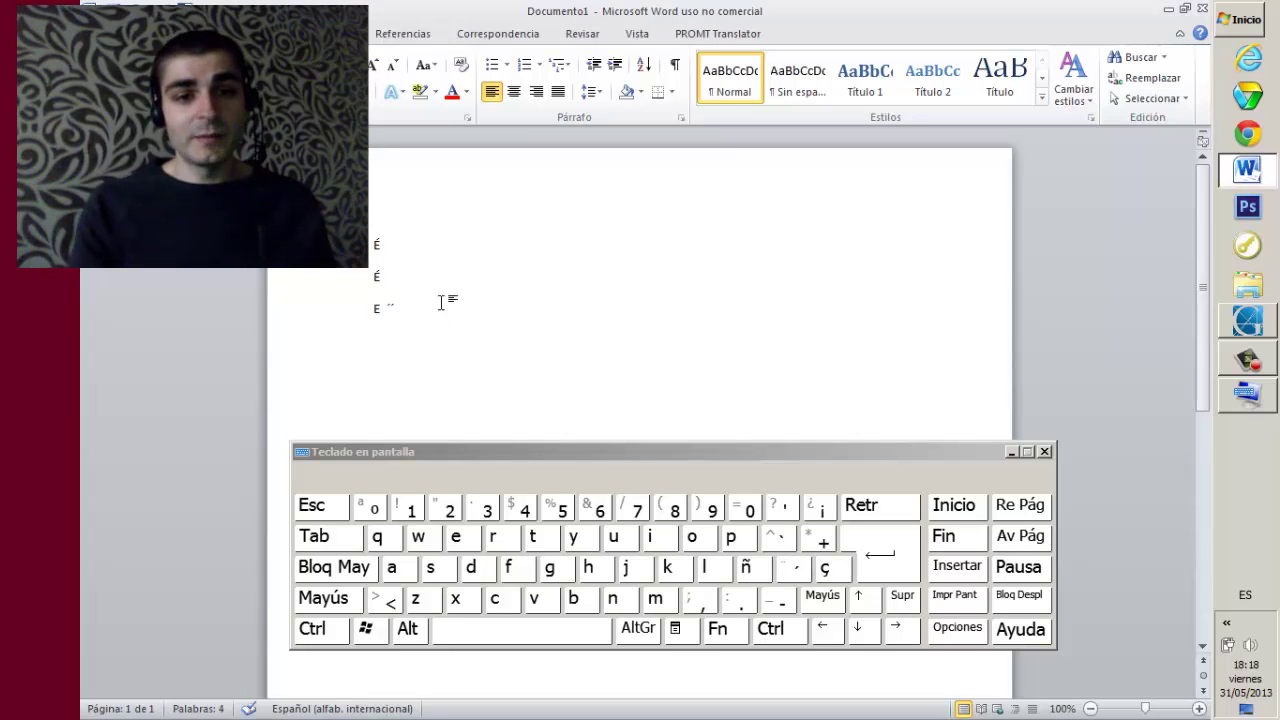
{"action": "key", "text": "BackSpace"}
{"action": "key", "text": "BackSpace"}
{"action": "key", "text": "BackSpace"}
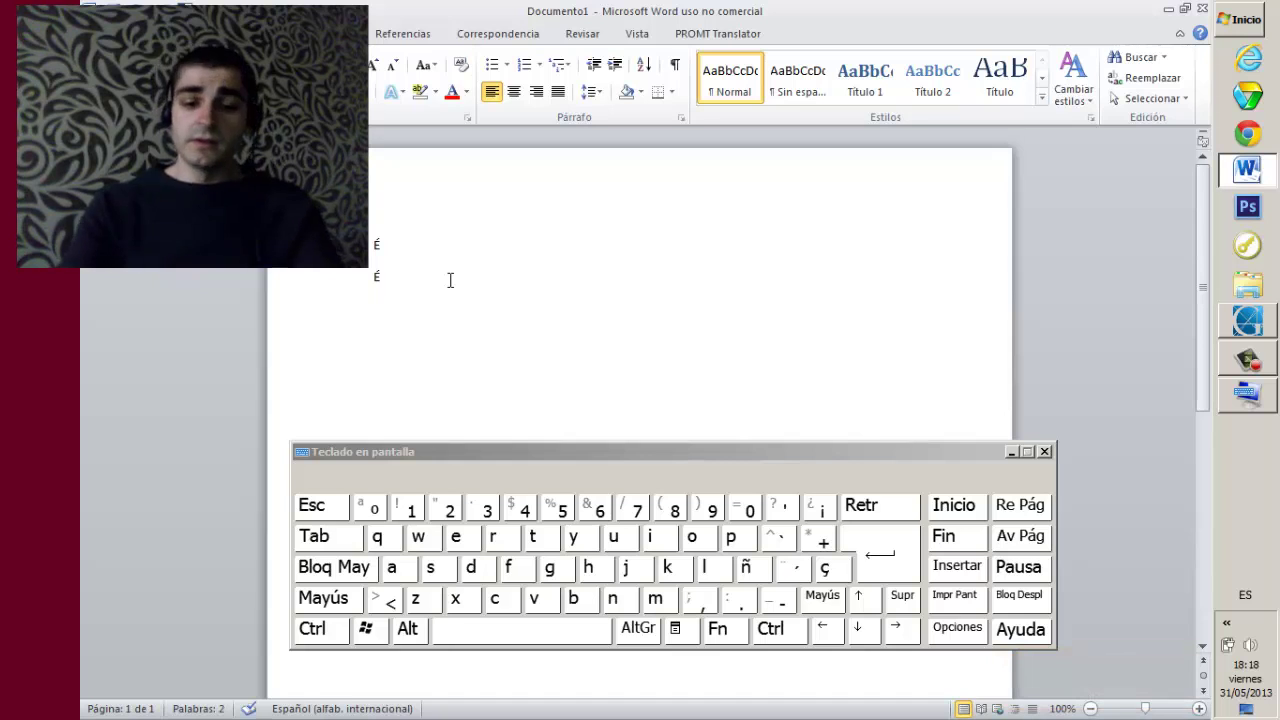
Step: Write "Que / qué ¿?" on the third line of the document
{"action": "type", "text": "Que ("}
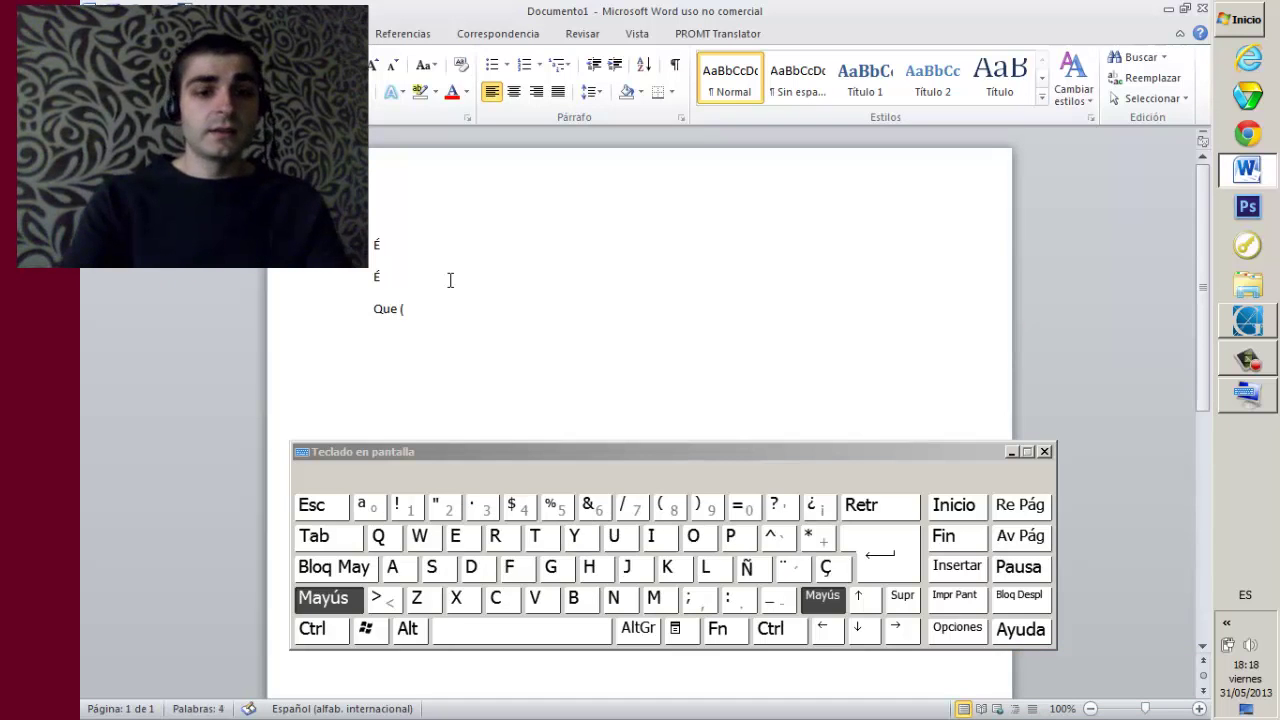
{"action": "key", "text": "BackSpace"}
{"action": "type", "text": "/ qué"}
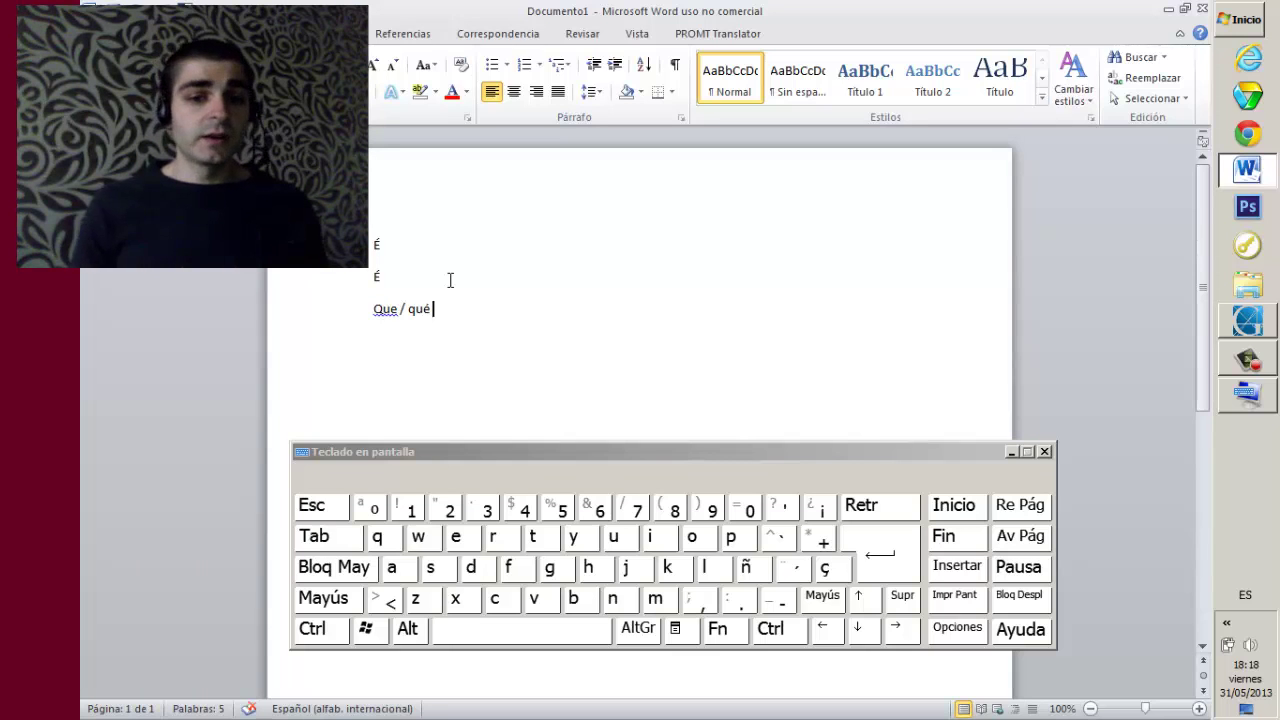
{"action": "key", "text": "shift"}
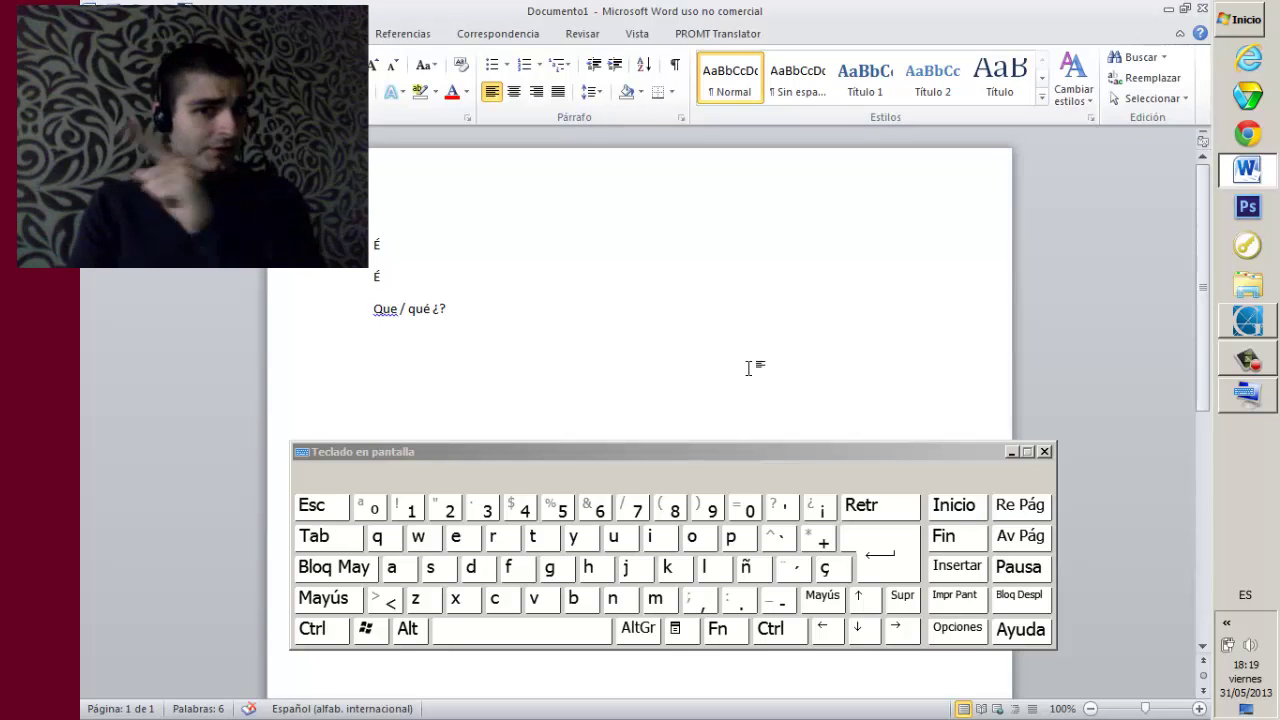
Step: Close the Word document without saving it, and close the on-screen keyboard
{"action": "left_click", "coordinate": [1202, 8]}
{"action": "left_click", "coordinate": [643, 389]}
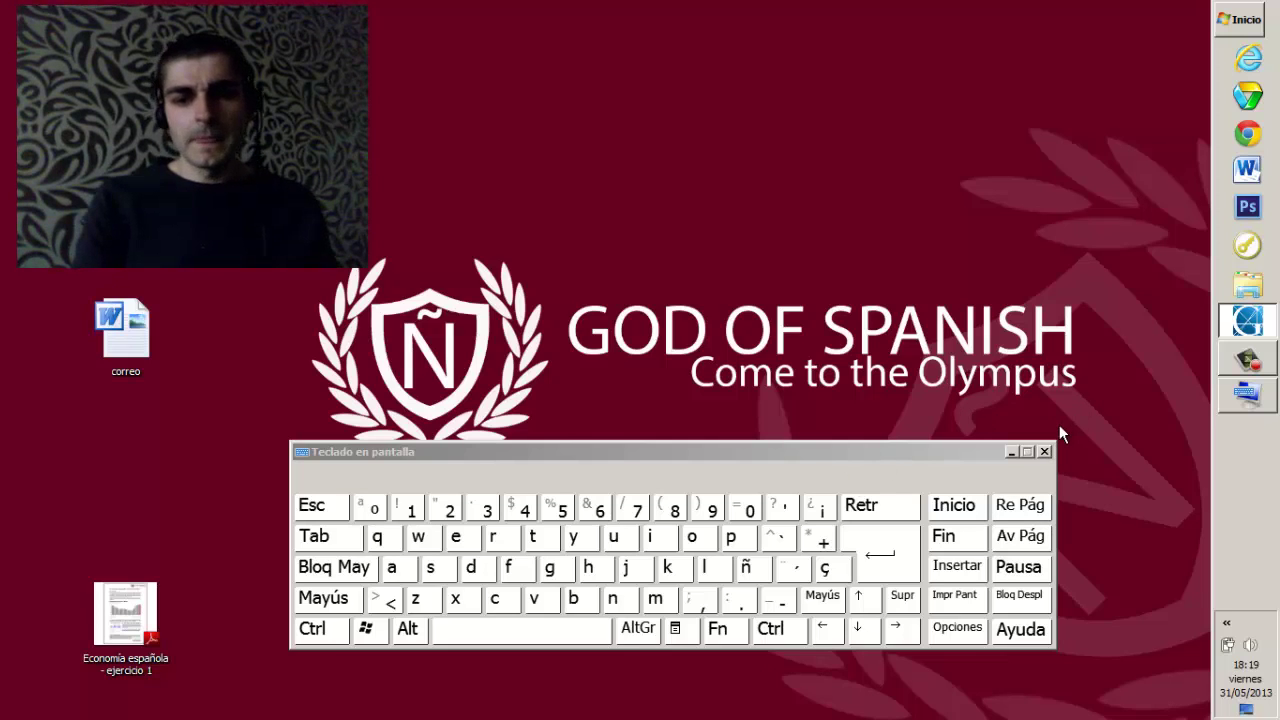
{"action": "left_click", "coordinate": [1047, 452]}
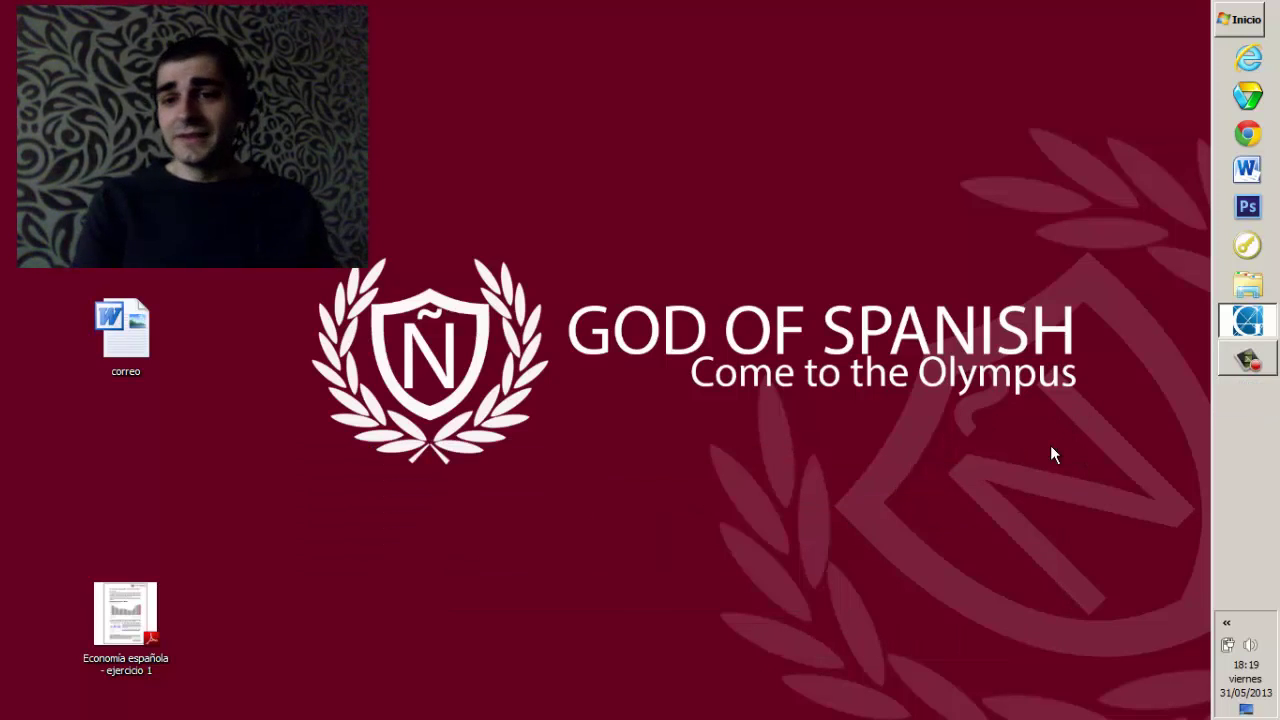